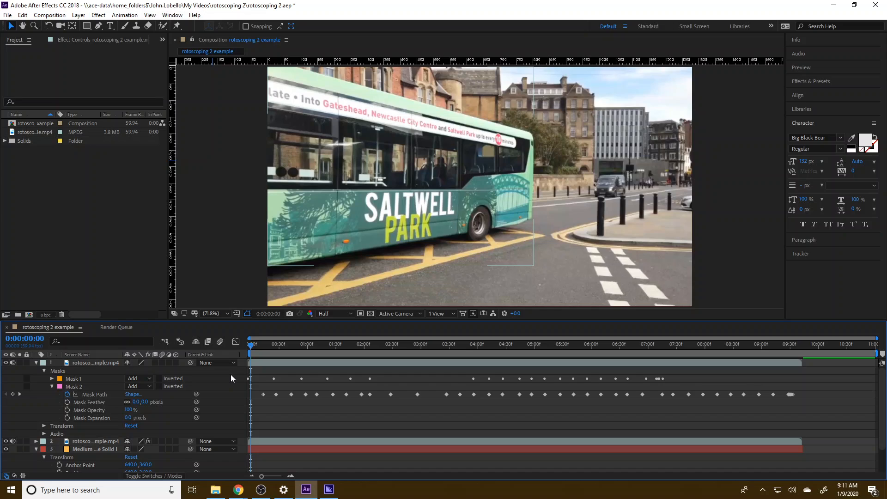
Collapse the top layer's mask properties and temporarily hide the second footage layer to view the masked bus against the solid background.
click(51, 387)
click(44, 371)
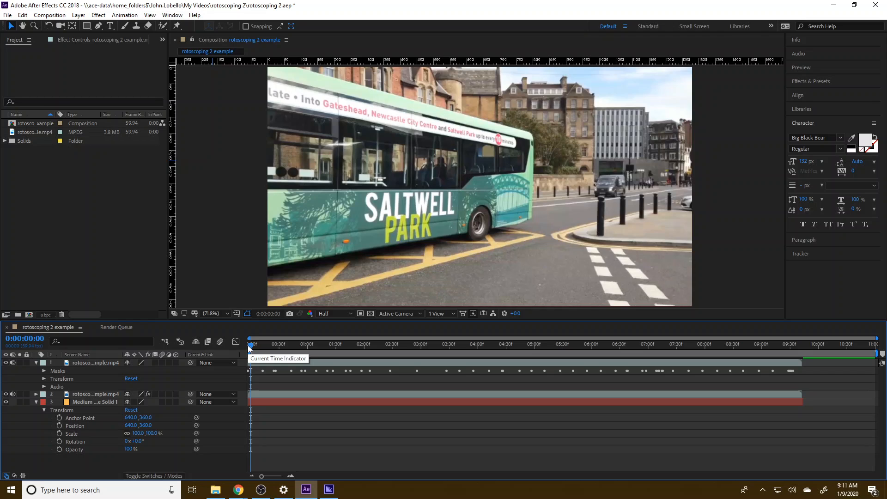
click(5, 394)
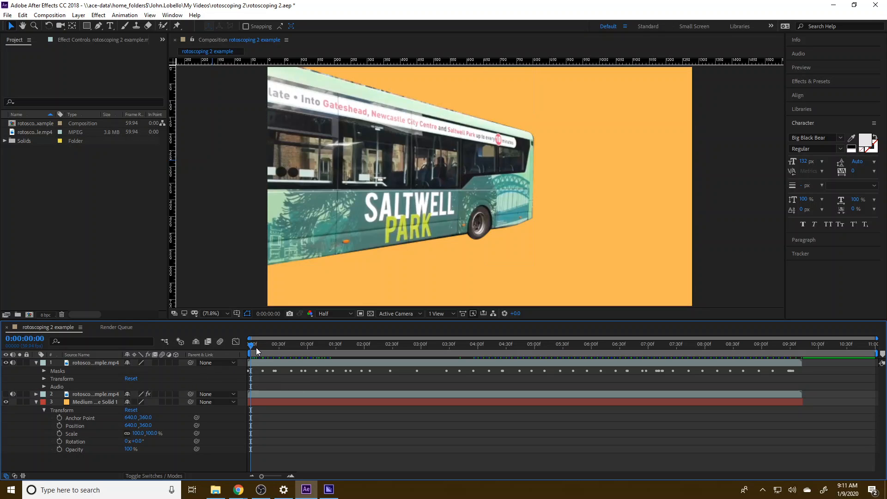
mouse_move(250, 347)
mouse_down()
mouse_move(514, 365)
mouse_move(645, 353)
mouse_move(487, 357)
mouse_move(243, 342)
mouse_up()
click(7, 393)
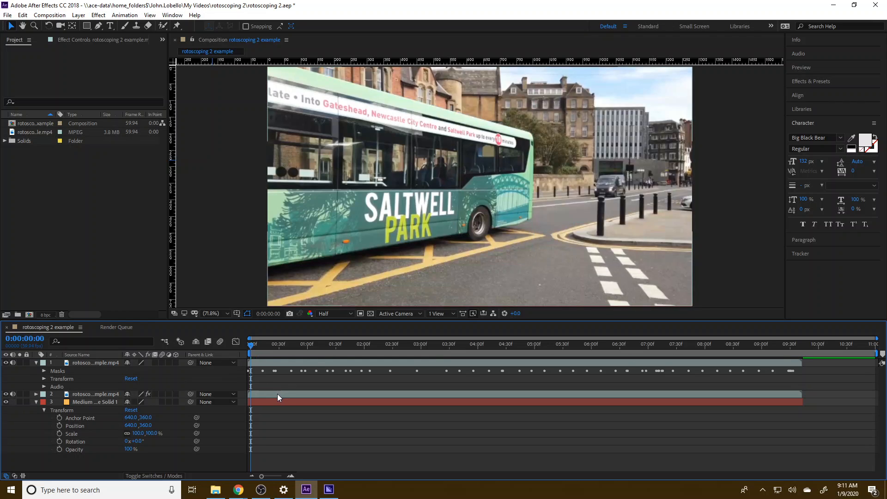
Select the second footage layer in the composition and save the project.
click(108, 394)
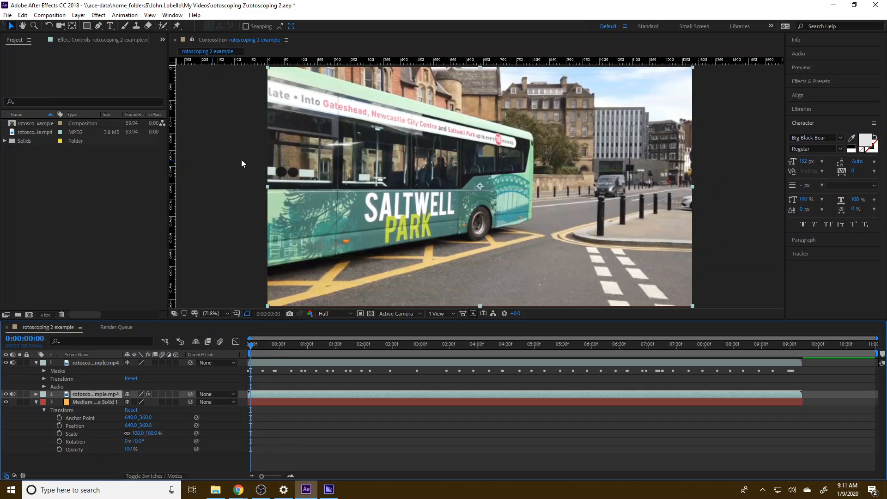
click(7, 15)
click(34, 105)
Search the effects and presets for "time" and for "wip".
click(804, 84)
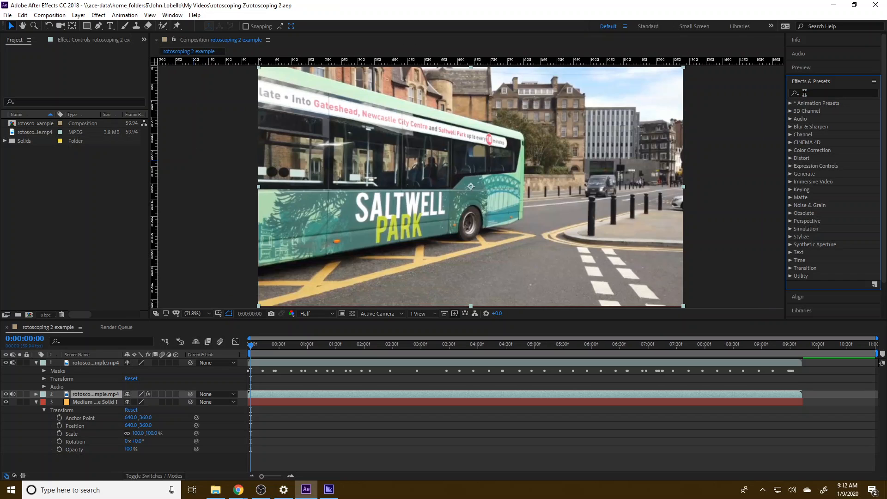
click(804, 93)
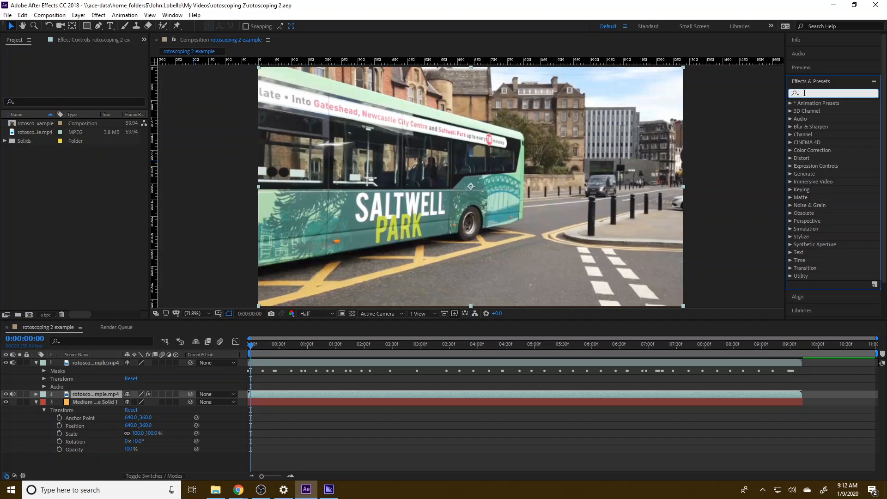
text(time)
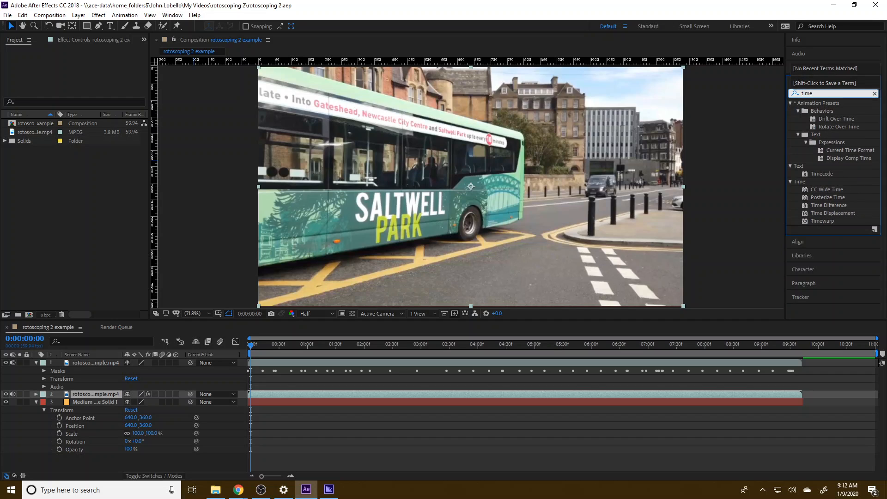
key(BackSpace)
key(BackSpace)
key(BackSpace)
key(BackSpace)
text(w)
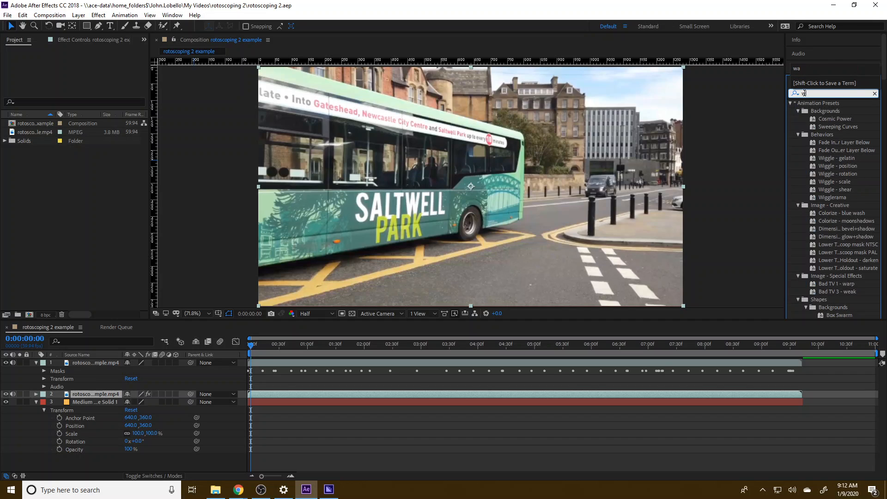
text(ip)
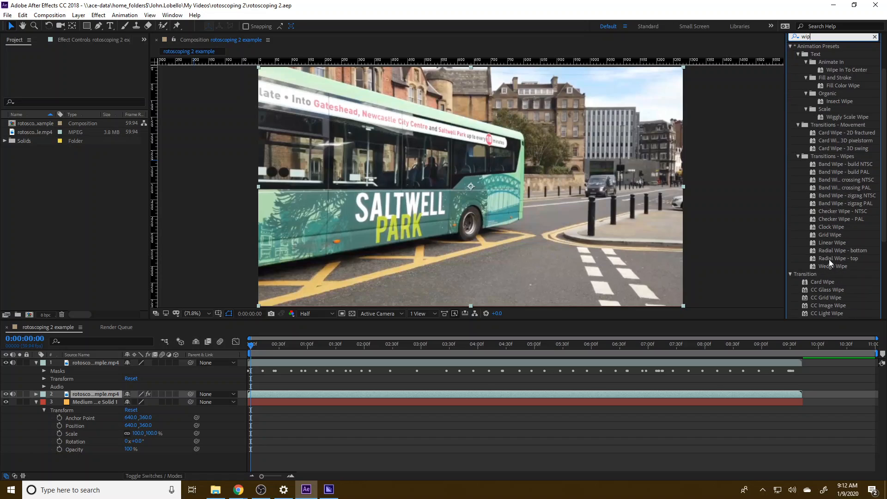
Browse the Radial Wipe and Wedge Wipe presets and apply the Clock Wipe preset to the second footage layer.
click(830, 257)
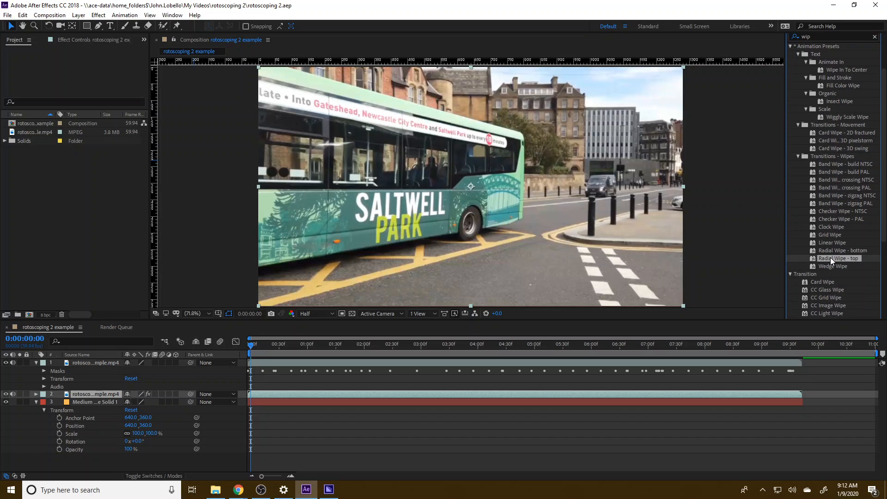
click(831, 252)
click(830, 264)
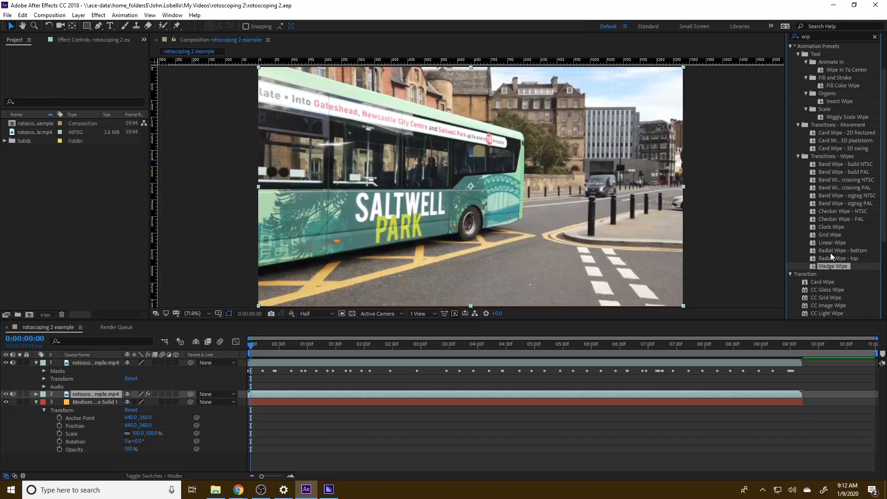
click(830, 253)
click(833, 258)
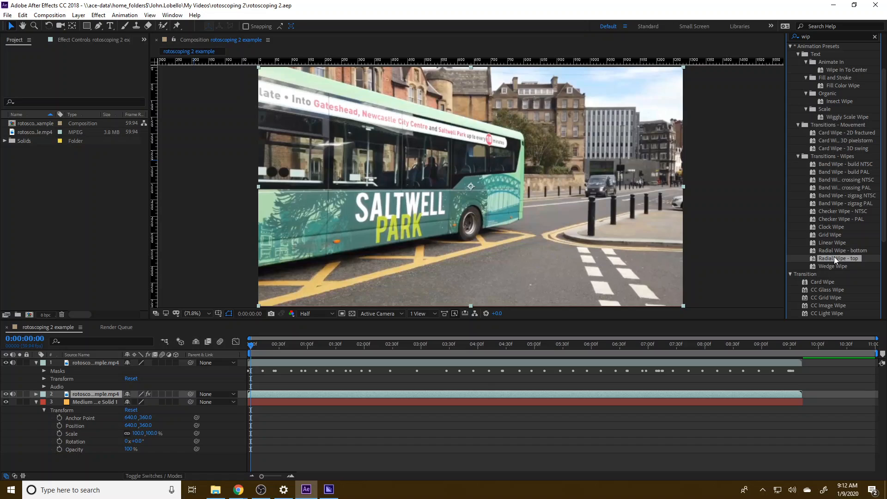
click(835, 252)
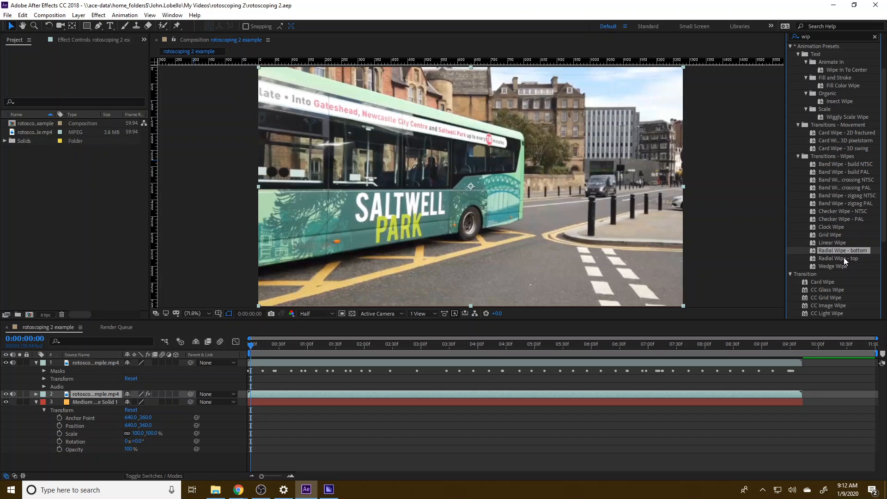
click(830, 228)
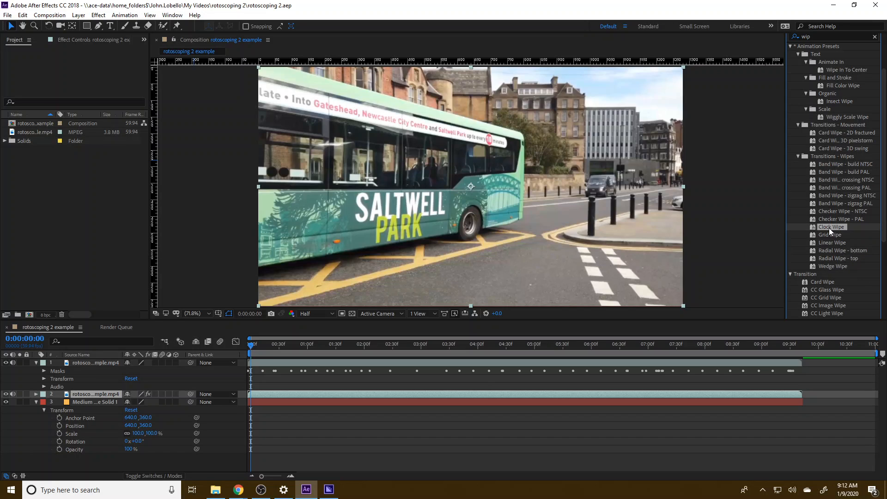
drag(687, 261, 273, 394)
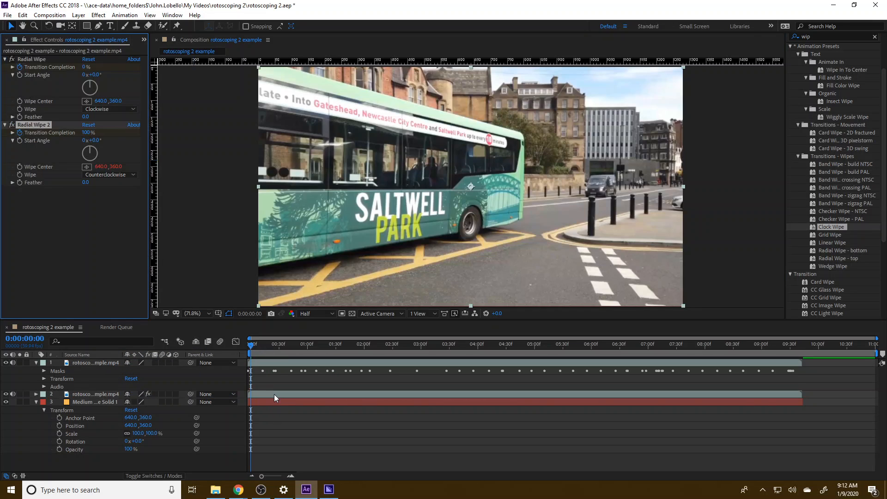
Expand the second footage layer's effects and delete its duplicate Radial Wipe effect.
mouse_move(254, 344)
mouse_down()
mouse_move(311, 350)
mouse_move(242, 343)
mouse_up()
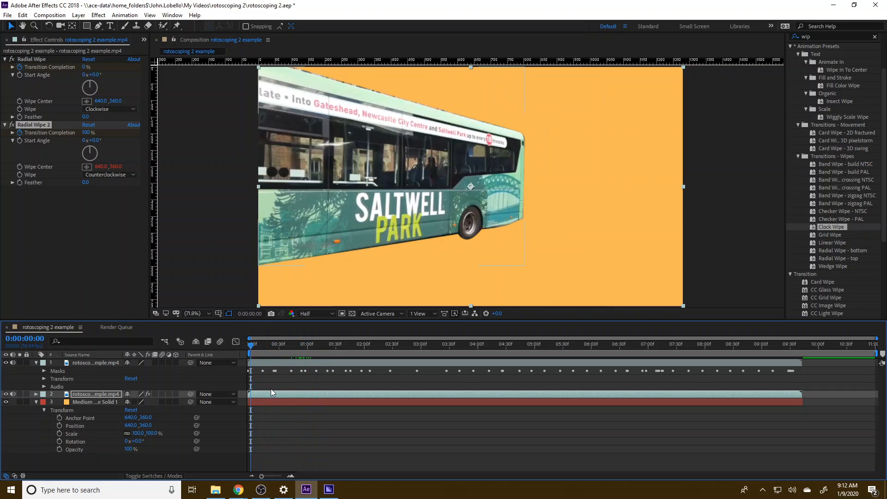
click(36, 394)
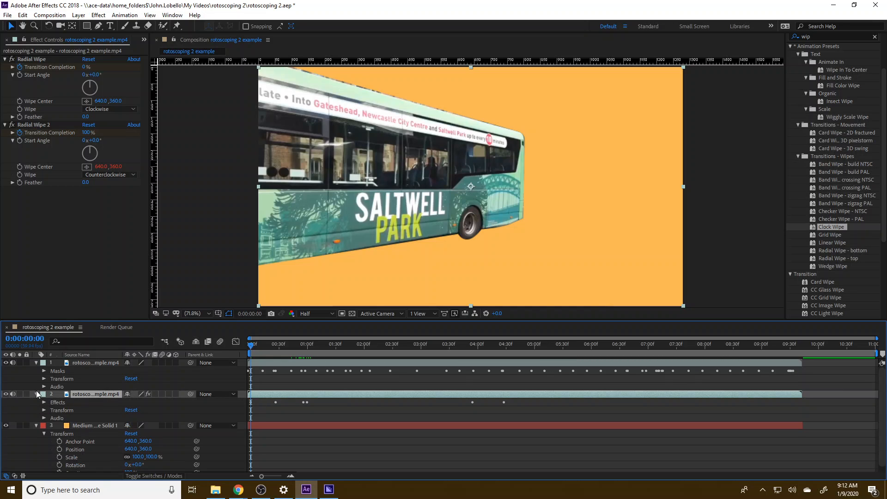
click(45, 402)
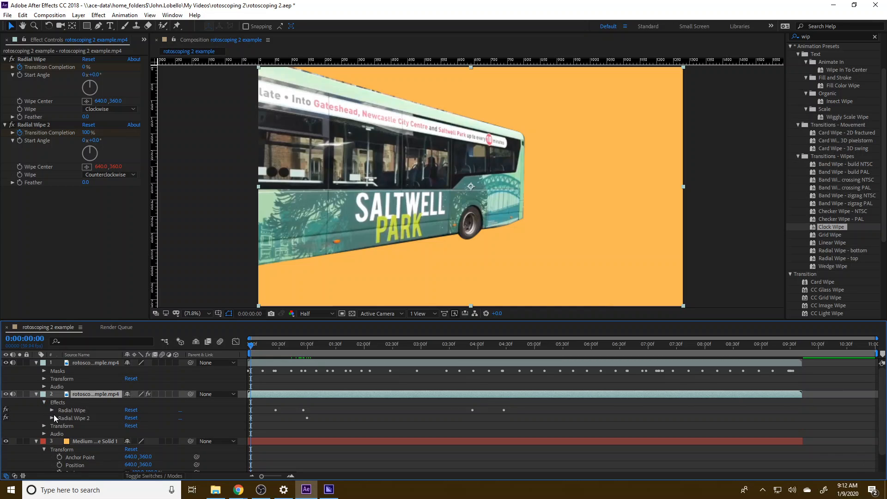
click(71, 417)
key(Delete)
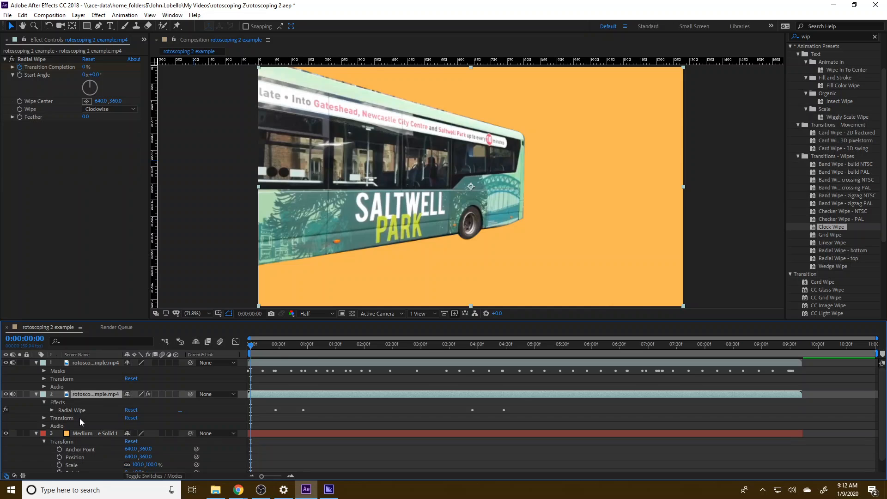
Expand the remaining Radial Wipe effect on the second footage layer and delete all its Transition Completion keyframes.
click(59, 412)
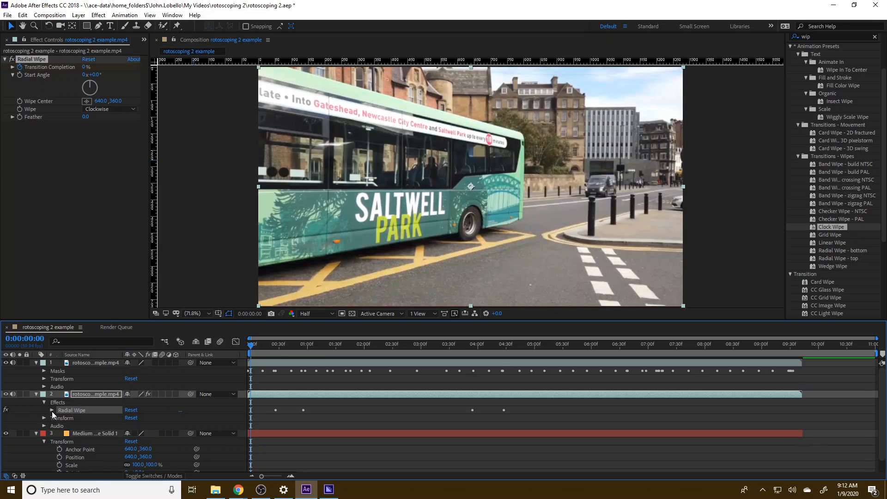
click(51, 410)
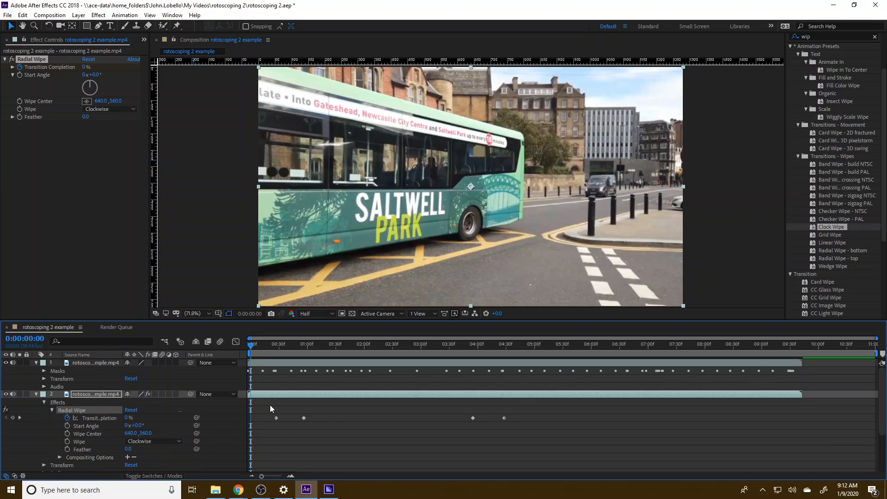
drag(270, 405, 517, 425)
key(Delete)
Keyframe the Radial Wipe's Transition Completion at 0% on 0:00:01:01 and 100% on 0:00:01:30.
drag(248, 345, 305, 344)
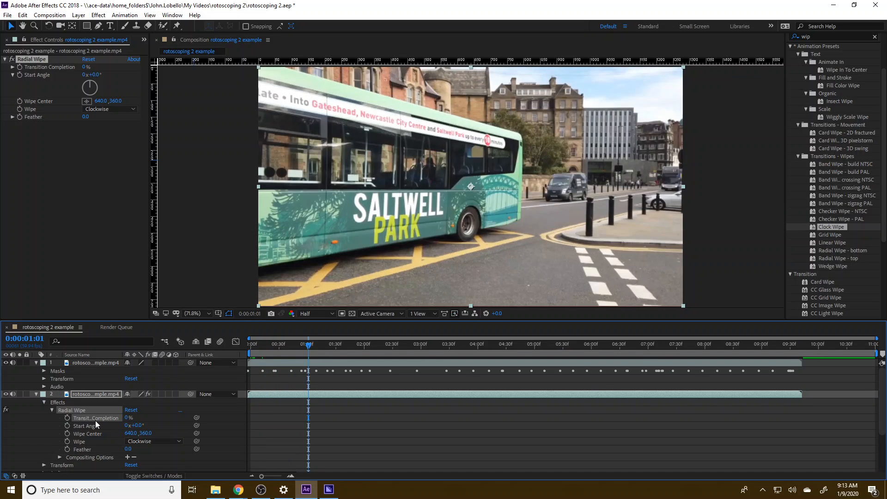
click(68, 418)
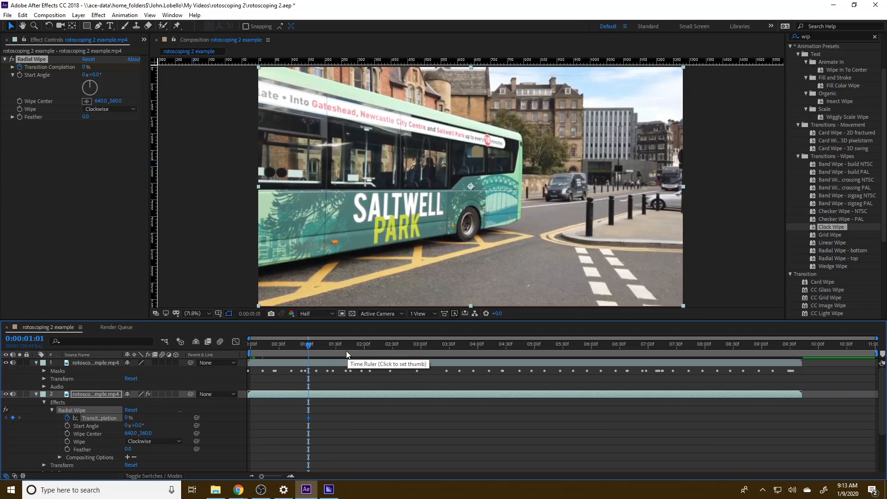
drag(308, 345, 336, 346)
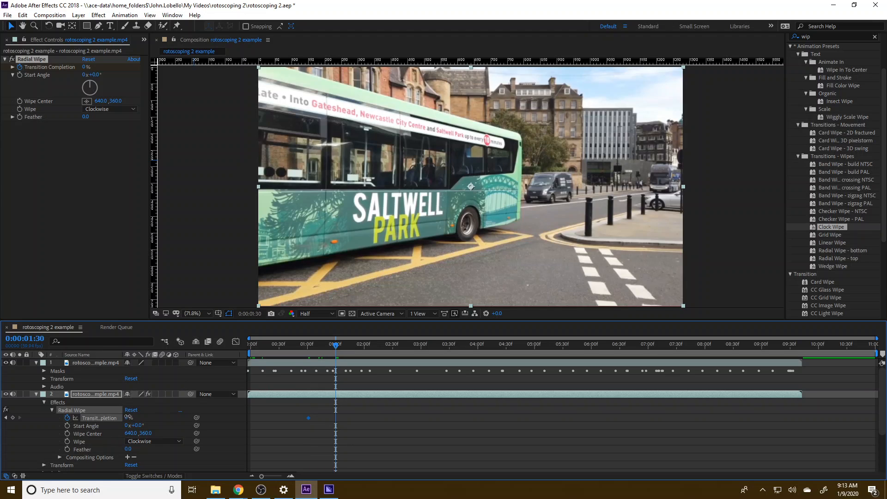
drag(132, 417, 182, 420)
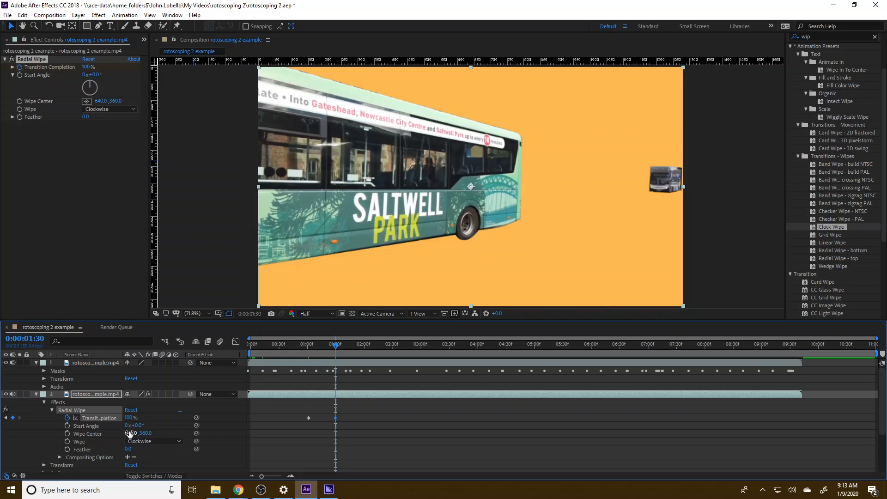
Set the Radial Wipe's Start Angle to 30° and Feather to 77, and scrub back through the wipe to preview it.
mouse_move(137, 425)
mouse_down()
mouse_move(153, 426)
mouse_move(92, 420)
mouse_move(143, 418)
mouse_up()
drag(128, 448, 163, 448)
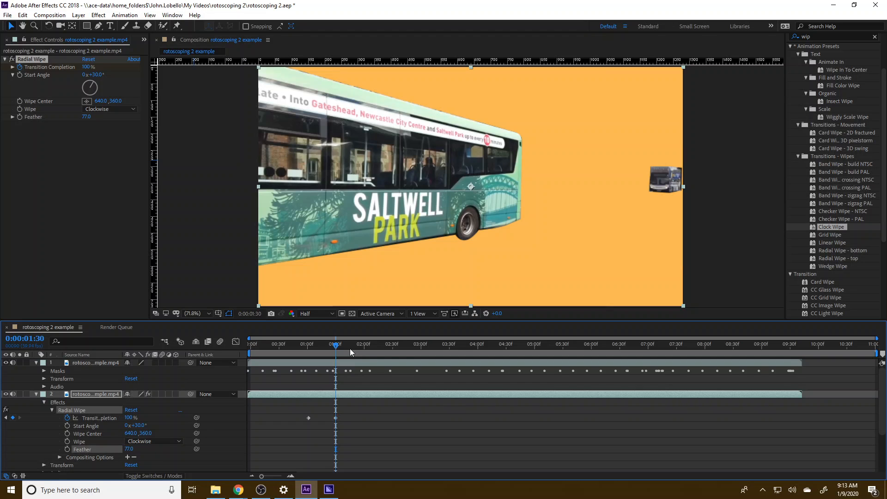
click(332, 347)
drag(332, 348, 303, 346)
Reset the Radial Wipe's Feather and Start Angle to 0.
click(128, 448)
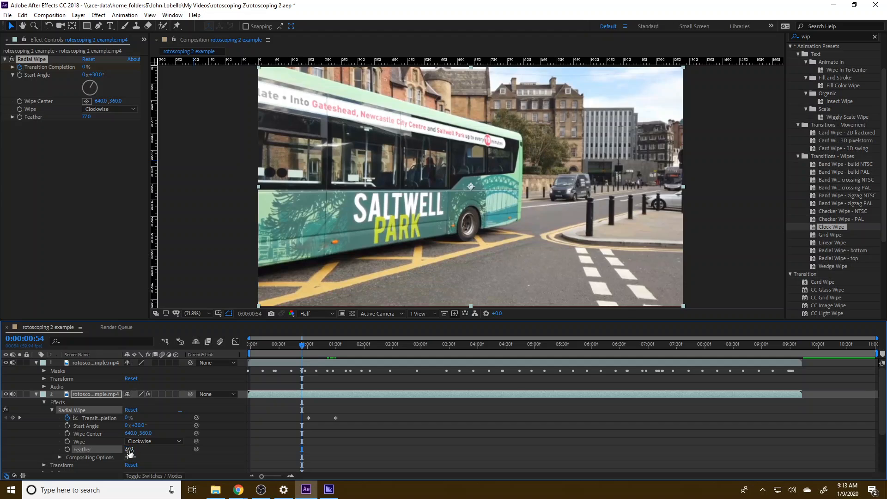
text(0)
click(167, 417)
click(140, 425)
text(0)
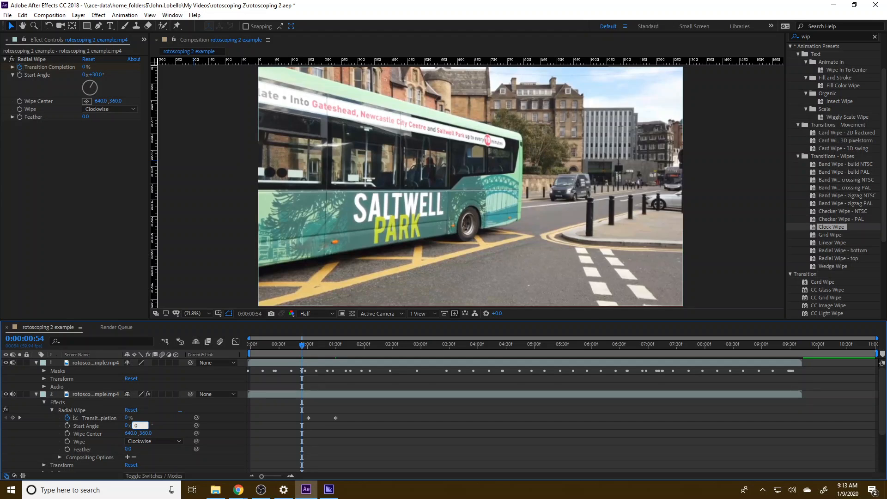
key(Return)
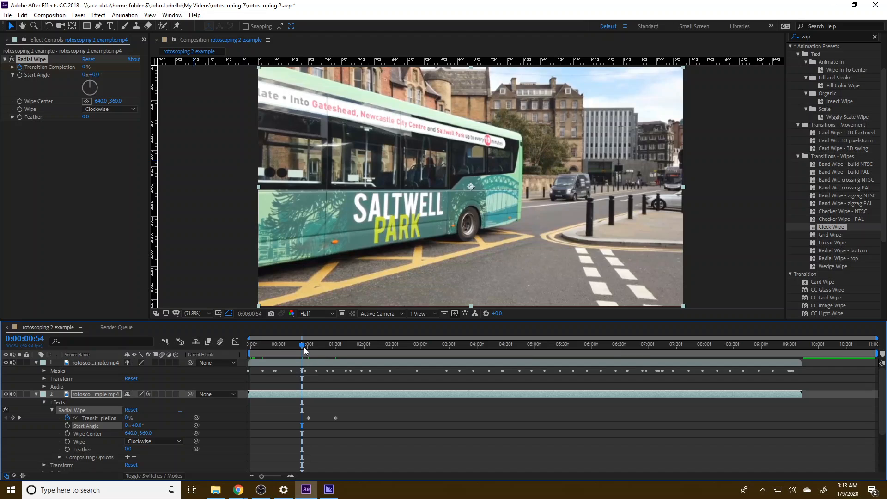
Scrub the wipe around one second, collapse the properties of all three layers and clear the selection.
mouse_move(304, 344)
mouse_down()
mouse_move(340, 353)
mouse_move(310, 354)
mouse_up()
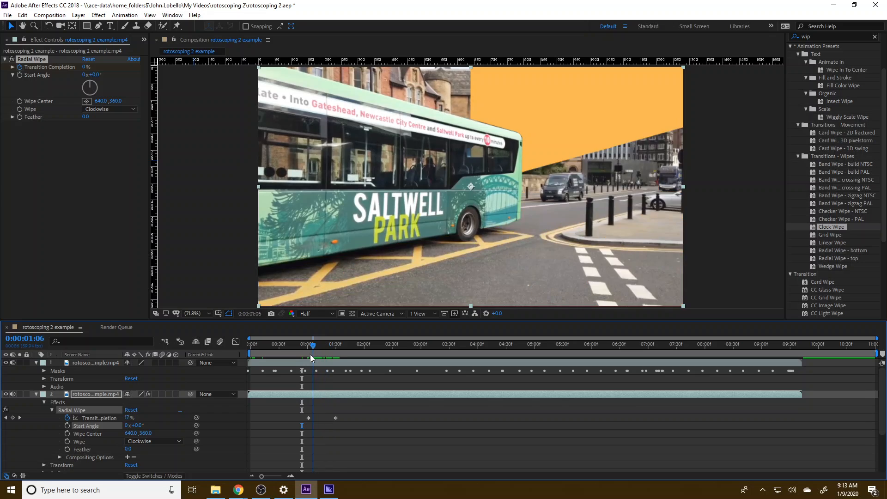
click(35, 394)
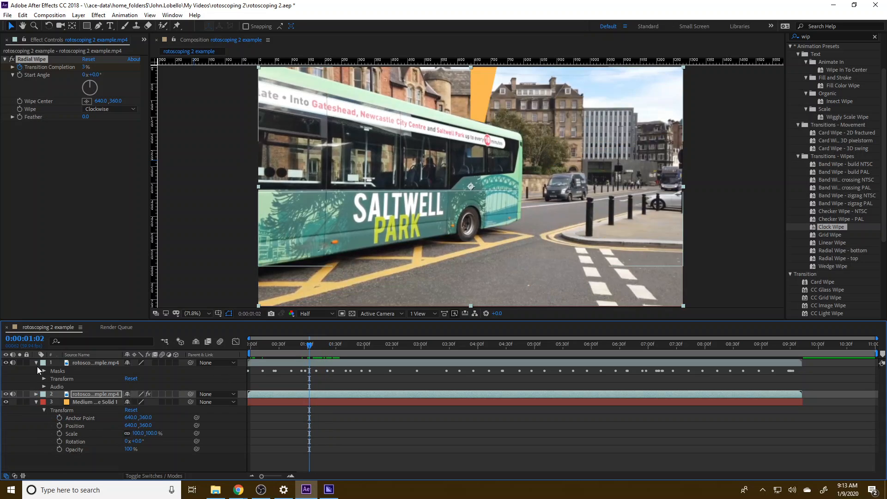
click(37, 364)
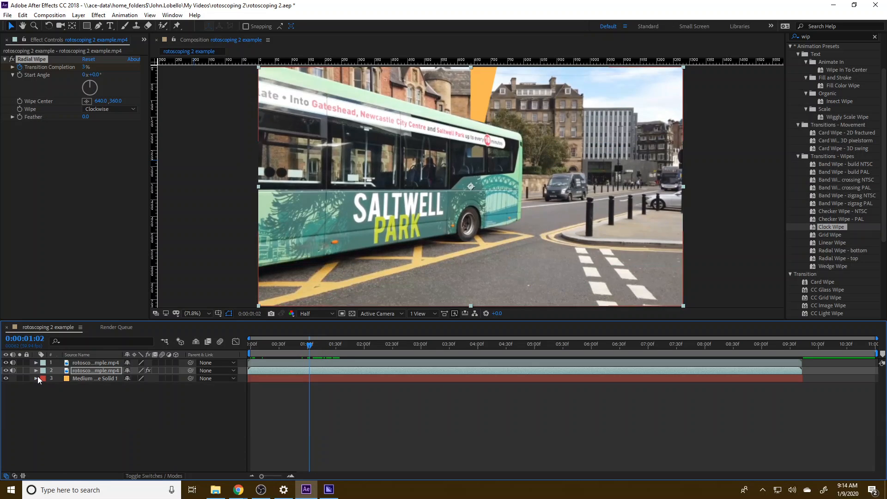
click(37, 378)
click(39, 399)
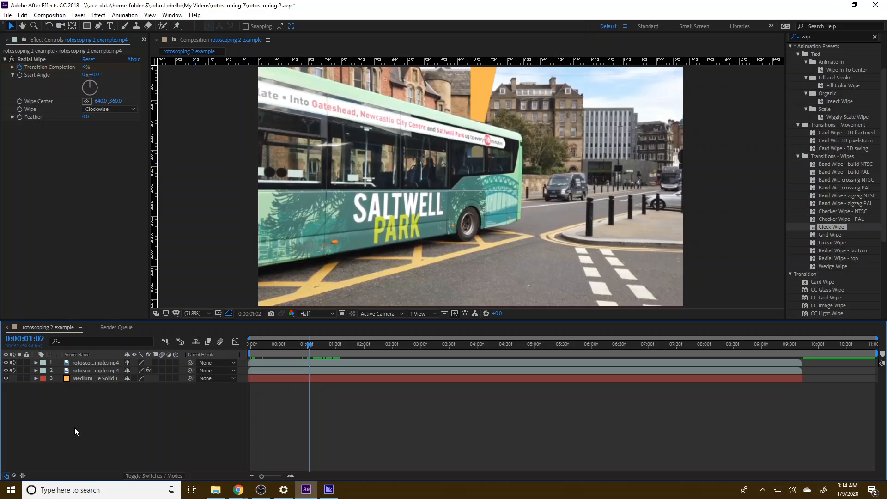
Switch to File Explorer's USB Drive (F:) window and select the clip rotoscope 2 ingredients 3.
click(215, 489)
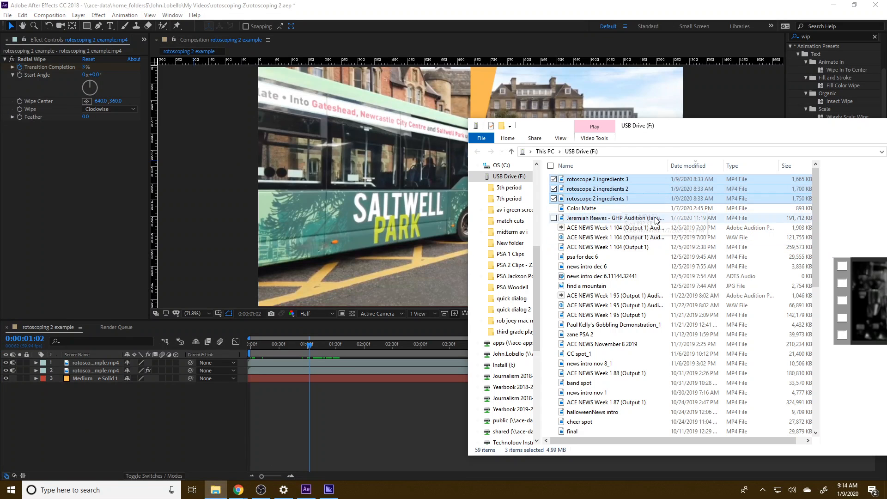
drag(650, 135, 438, 127)
click(405, 173)
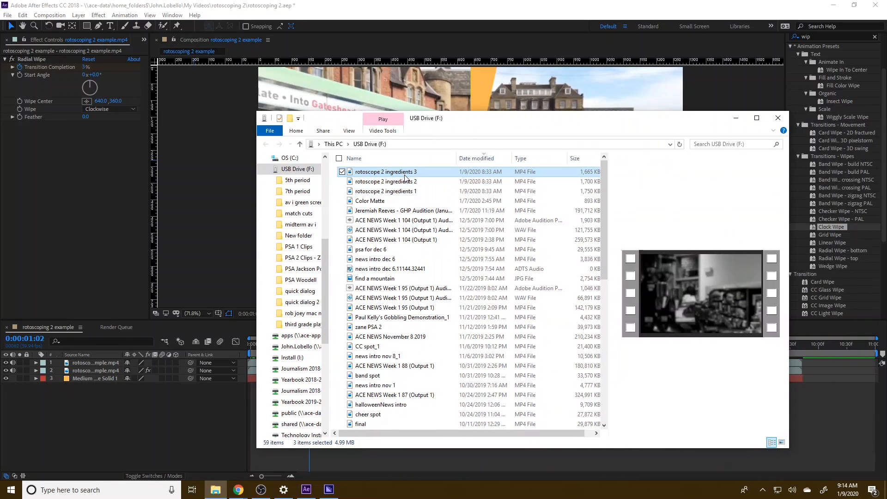
Check the rotoscope 2 ingredients clips individually and select all three on the USB drive.
click(391, 182)
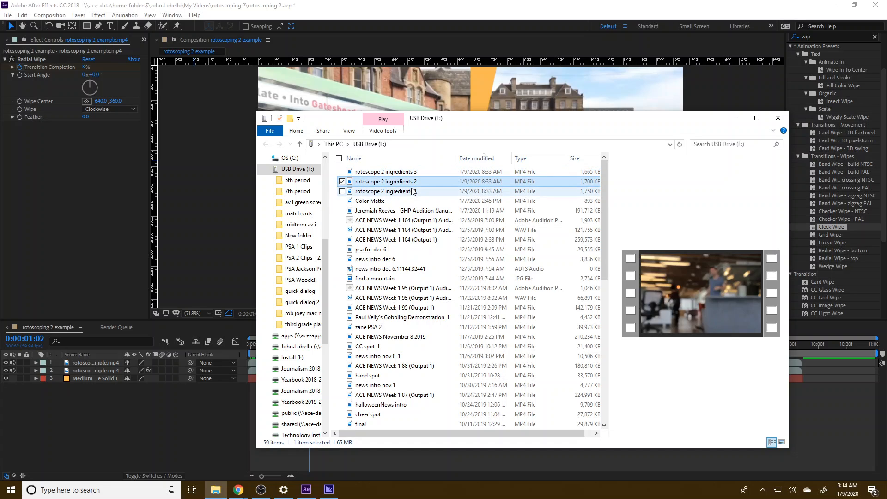
click(409, 176)
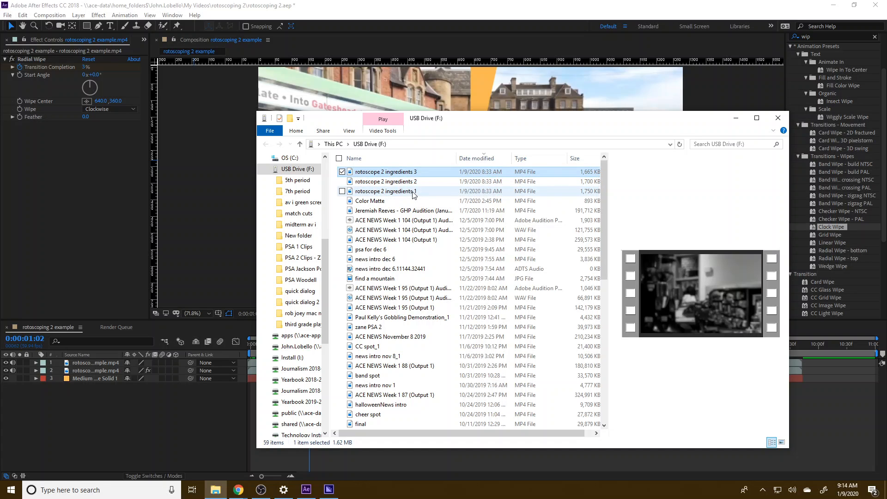
click(406, 191)
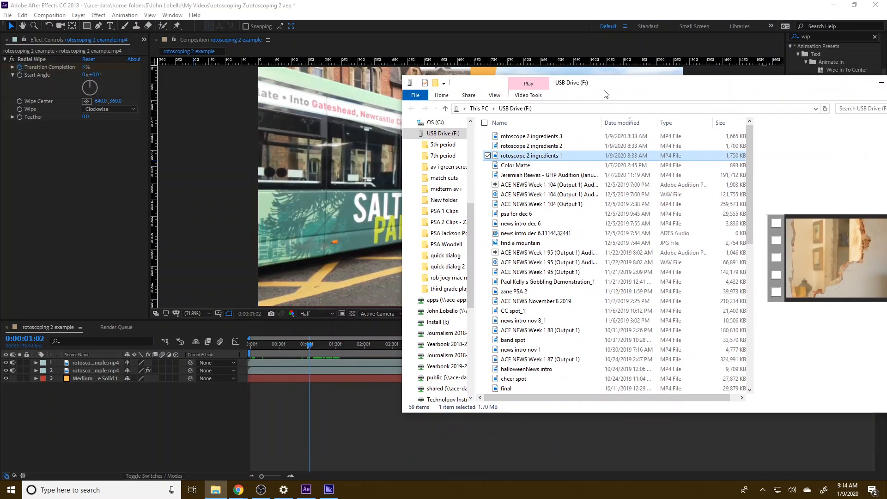
ctrl+click(530, 137)
ctrl+click(529, 147)
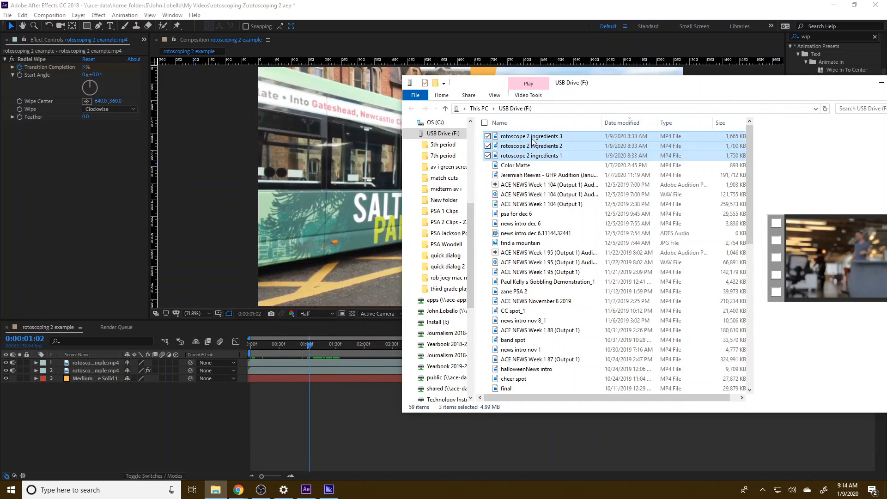
Import the three selected rotoscope 2 ingredients clips into the After Effects project alongside the existing bus footage.
click(32, 52)
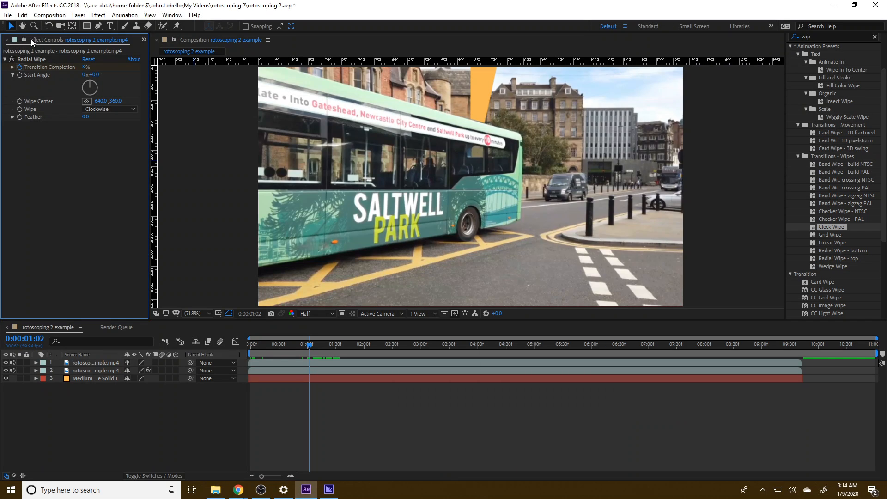
drag(32, 39, 53, 43)
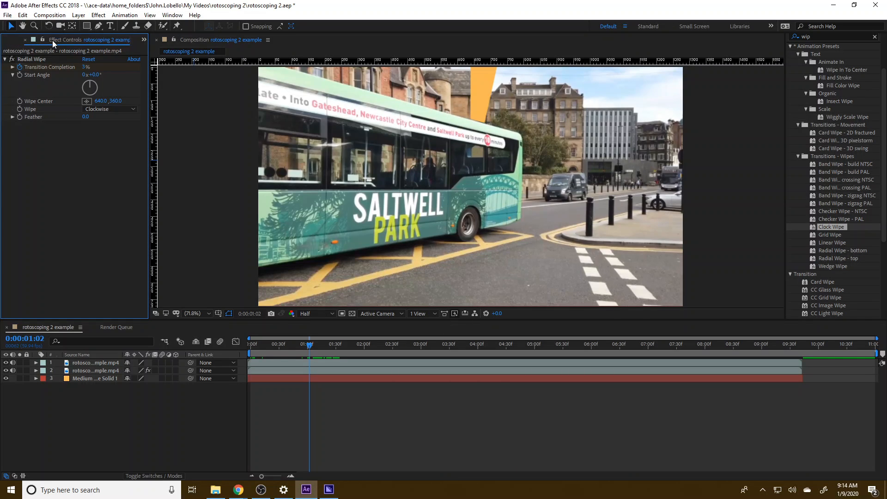
click(142, 39)
click(160, 43)
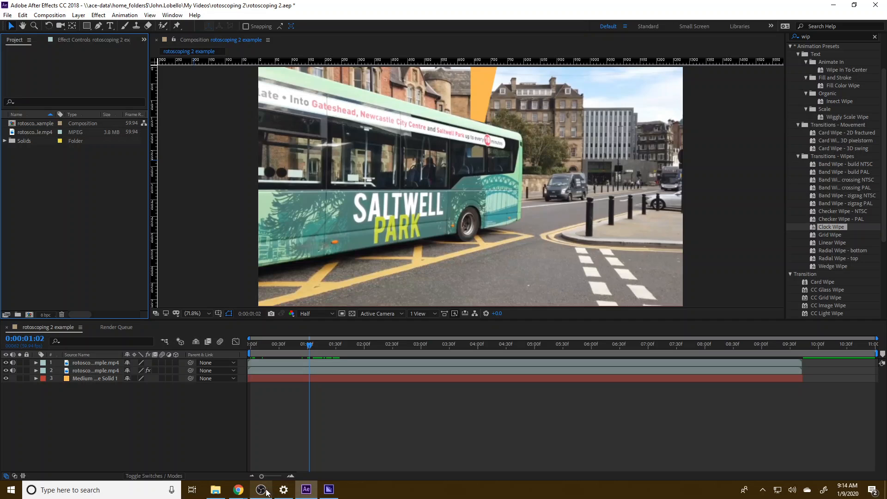
mouse_move(215, 490)
click(188, 451)
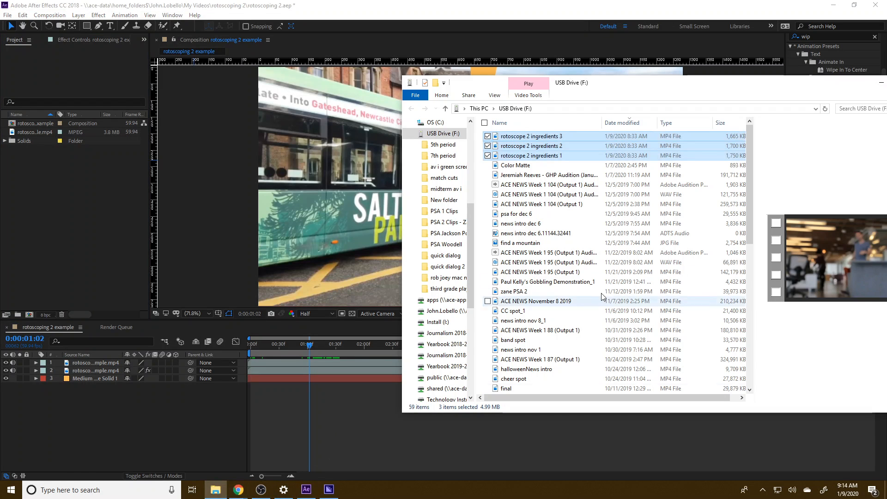
drag(561, 135, 79, 268)
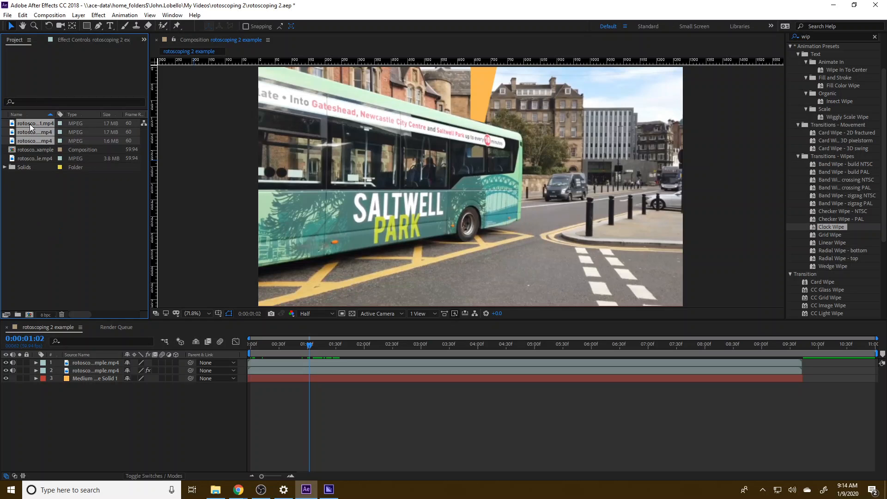
Add the three ingredients clips to the composition between the lower bus layer and the solid, and return to time zero.
drag(30, 124, 89, 372)
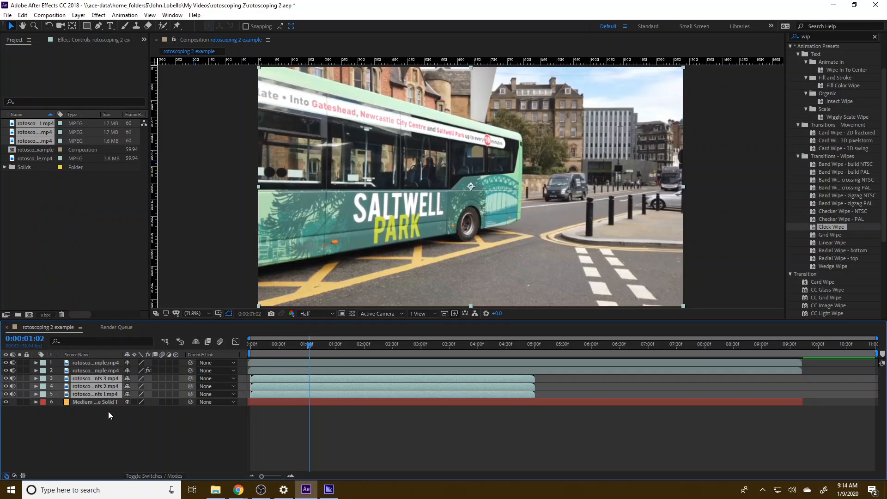
drag(272, 345, 246, 347)
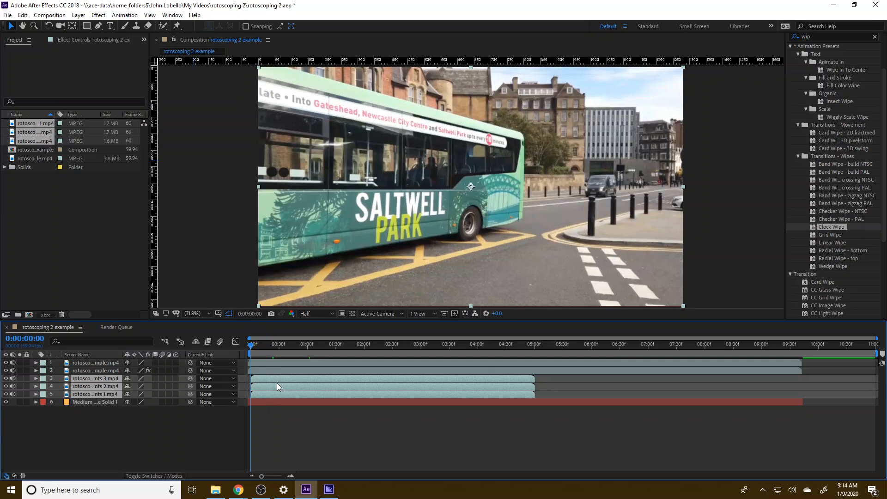
click(99, 437)
Apply the Clock Wipe preset to each of the three rotoscope 2 ingredients layers.
click(89, 379)
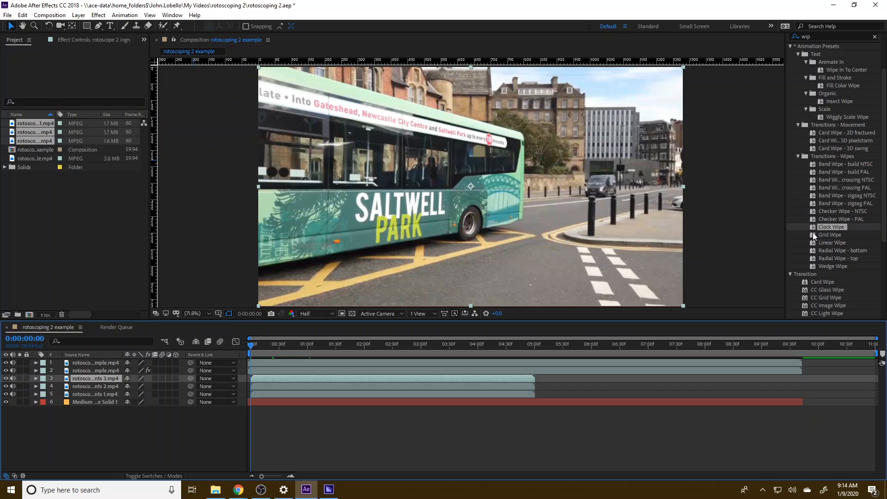
drag(824, 226, 107, 375)
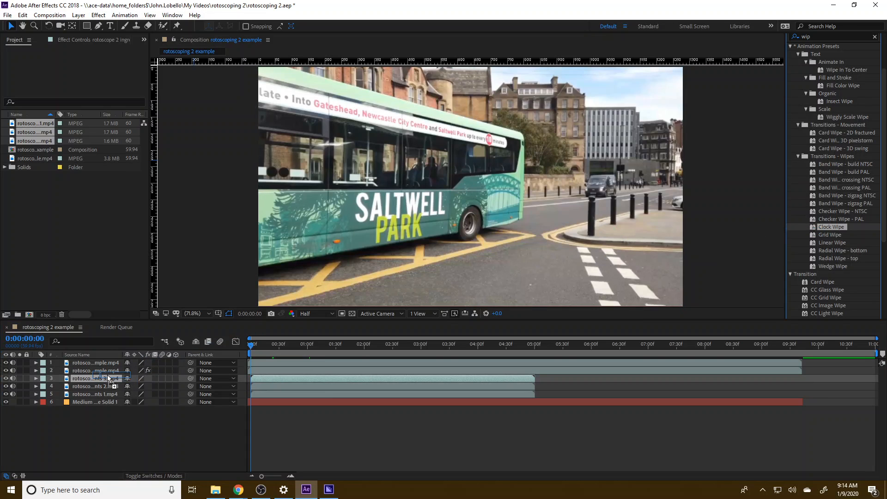
drag(846, 225, 104, 385)
drag(835, 227, 104, 393)
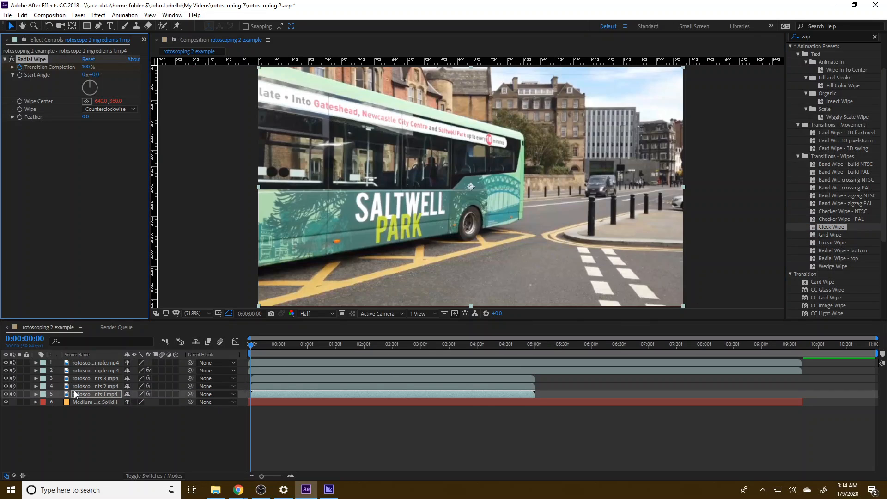
Reveal the effects of the ingredients 3 layer and scrub through its wipe to about 2:31 in the composition.
click(67, 379)
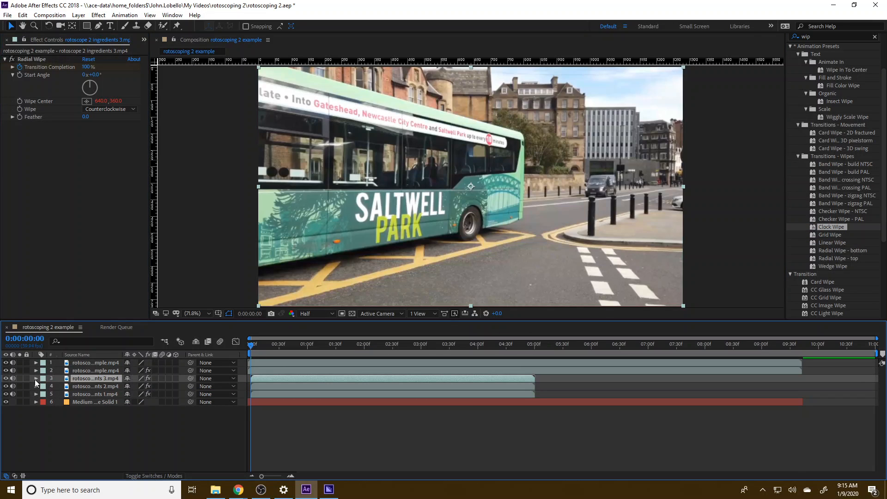
click(35, 378)
click(43, 386)
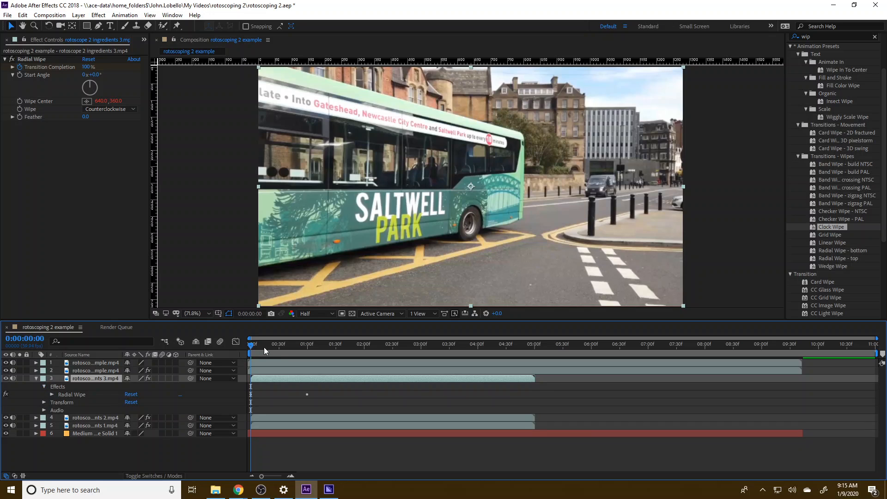
drag(250, 343, 341, 353)
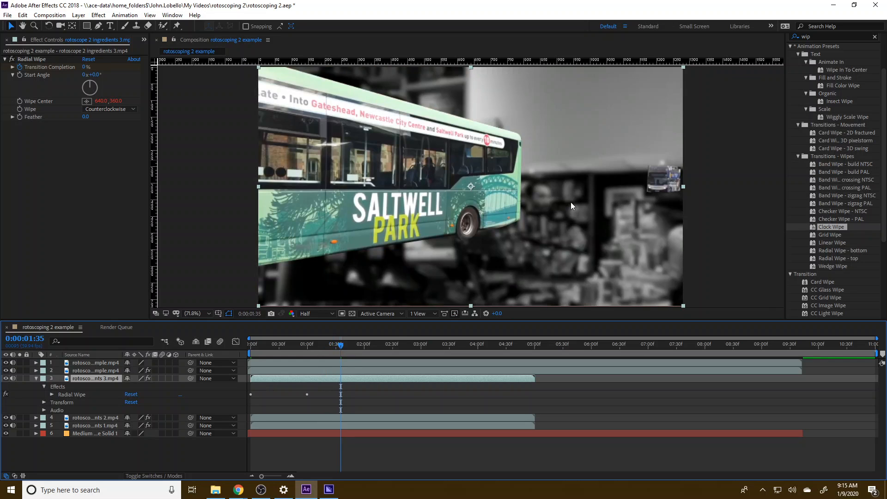
double_click(586, 249)
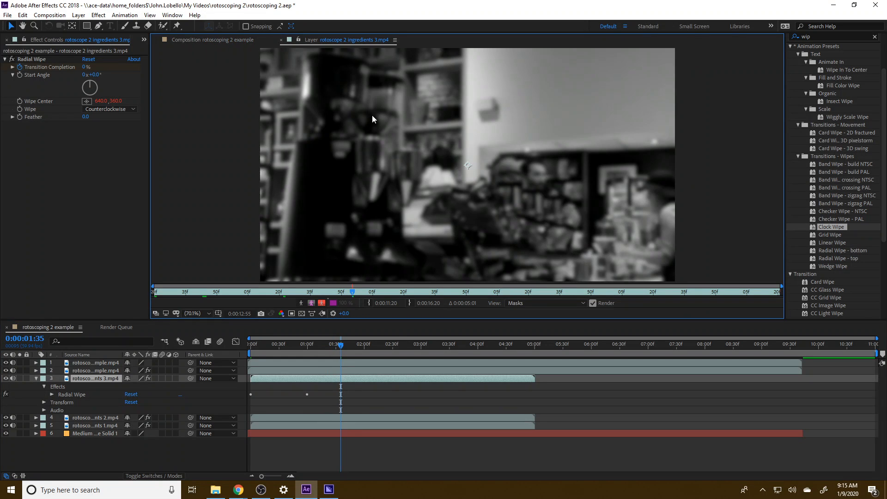
click(212, 40)
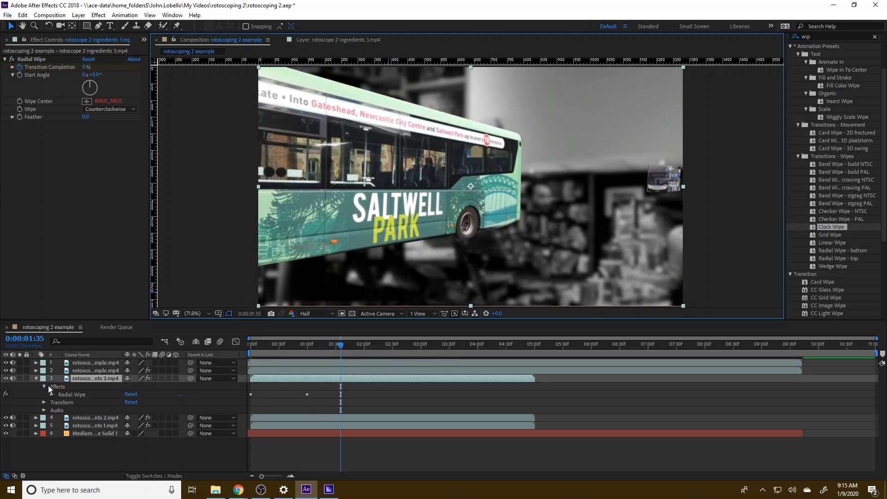
drag(340, 345, 393, 345)
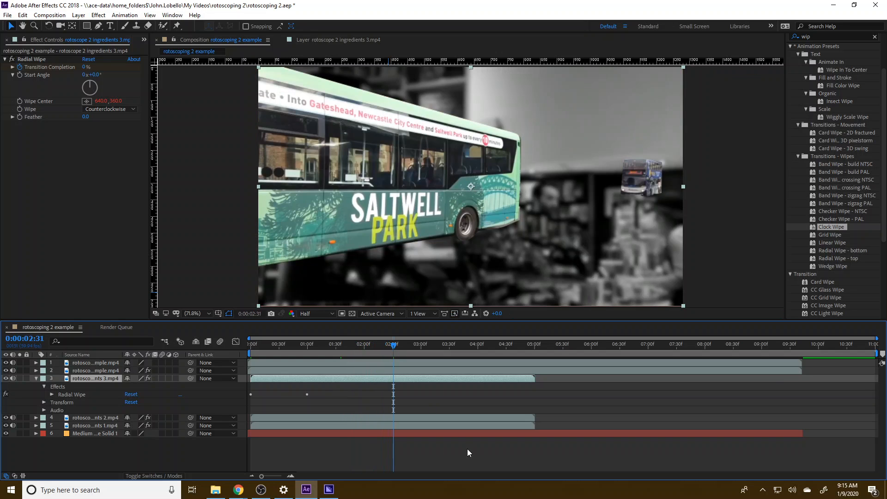
key(space)
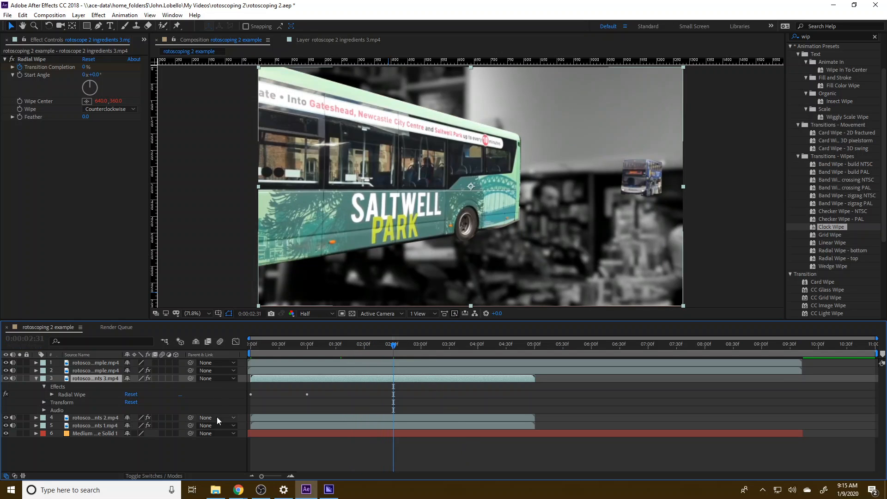
Retime the Transition Completion keyframes of ingredients 3 to 0% at 2:00 and 100% at about 2:30.
click(51, 394)
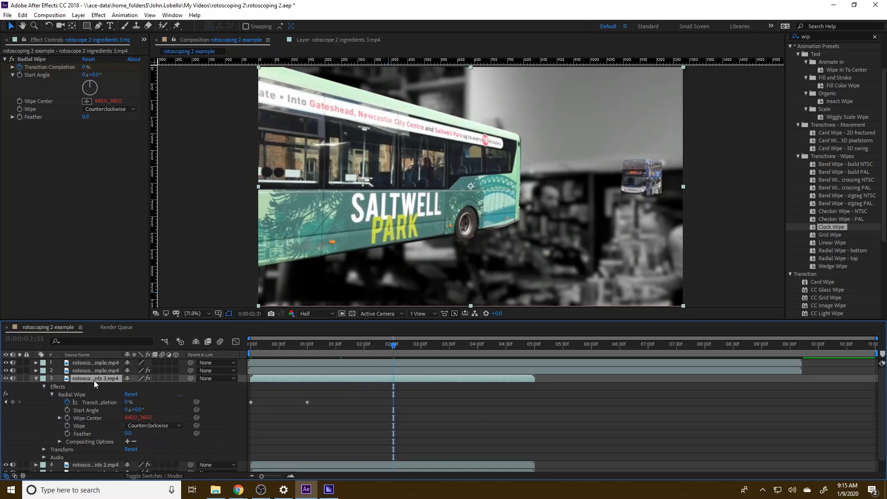
mouse_move(314, 407)
mouse_down()
mouse_move(243, 390)
mouse_move(328, 409)
mouse_up()
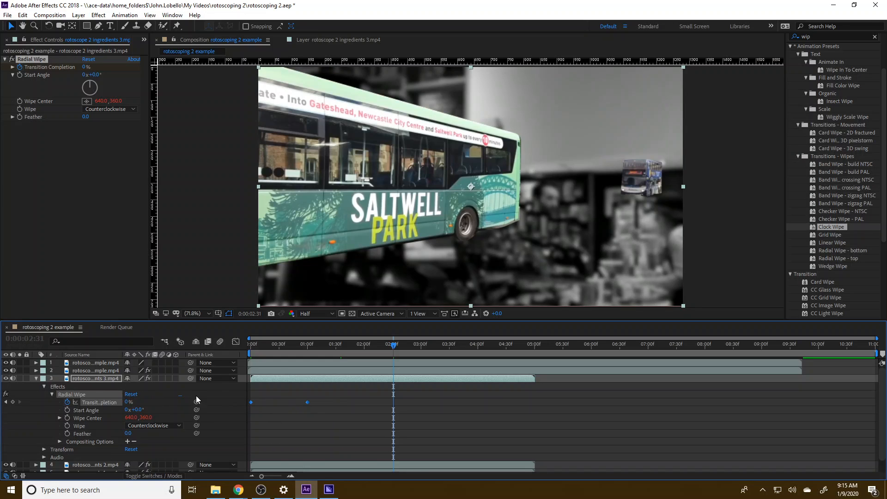
drag(307, 401, 364, 401)
click(440, 415)
click(393, 405)
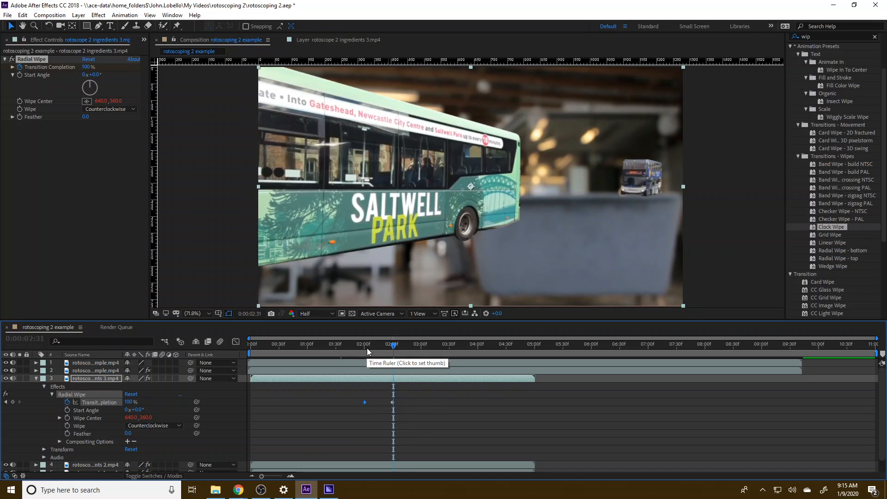
Play the composition from 2:00 to preview the wipe from ingredients 3 to ingredients 2.
mouse_move(392, 347)
mouse_down()
mouse_move(295, 349)
mouse_move(395, 353)
mouse_up()
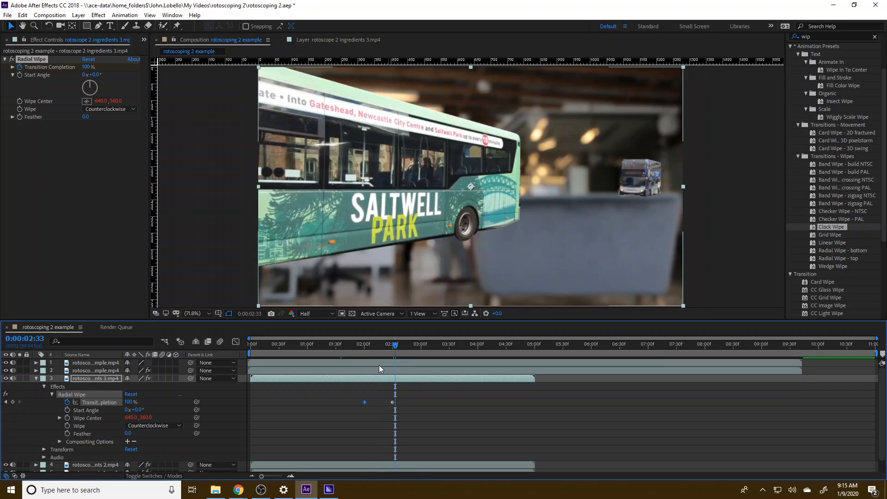
click(364, 348)
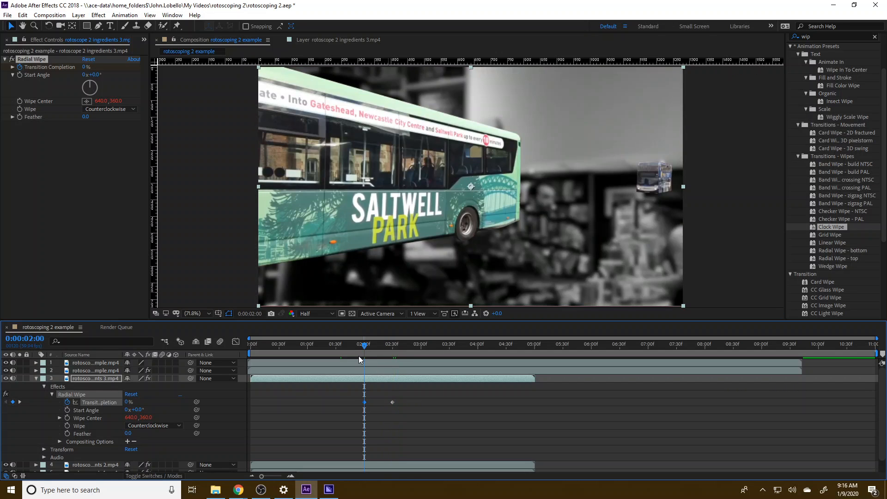
key(space)
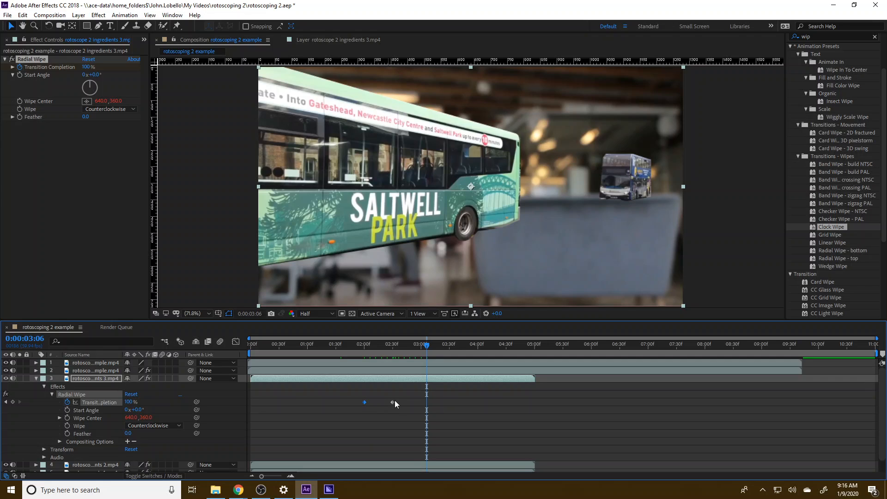
Nudge the 100% Transition Completion keyframe of ingredients 3 slightly past 2:30 and scrub across the wipe.
click(393, 401)
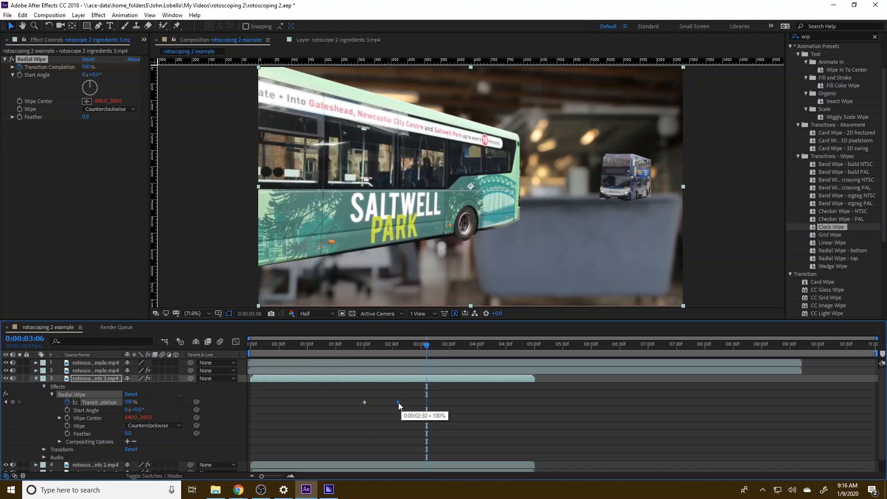
drag(399, 402, 394, 403)
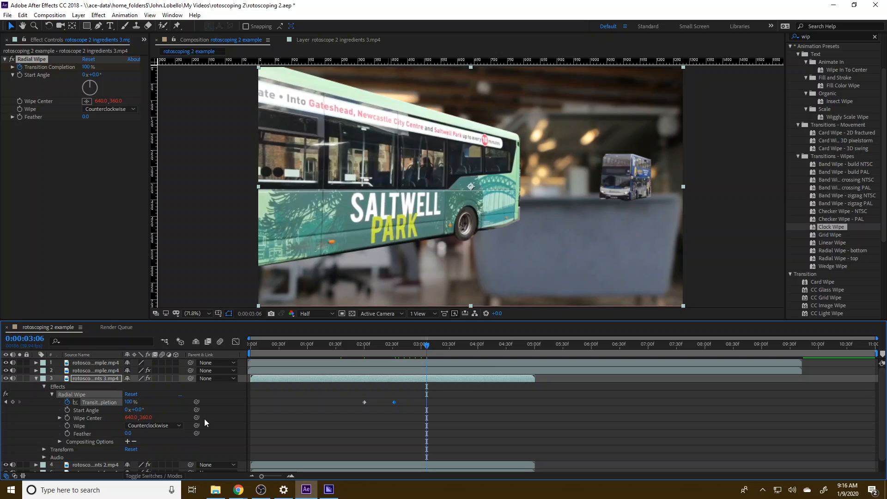
drag(361, 348, 399, 351)
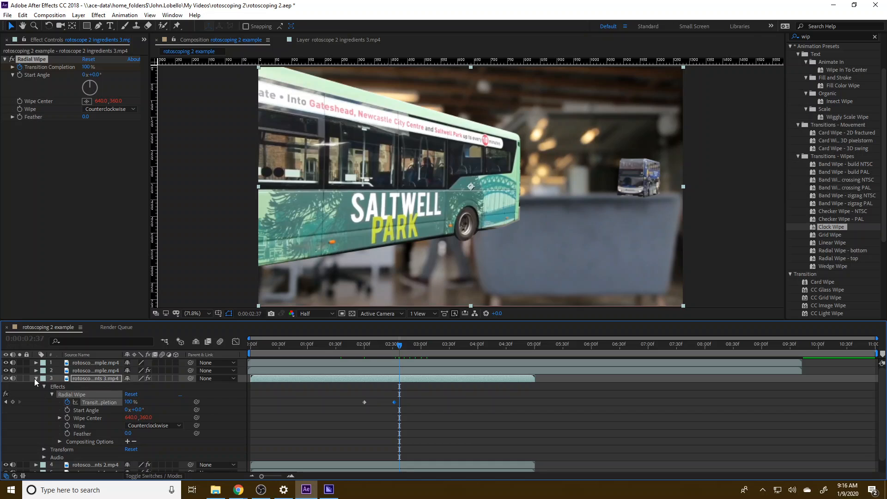
Show the keyframes of all layers and retime ingredients 2's Transition Completion to 0% at about 3:05 and 100% at about 3:33.
click(259, 399)
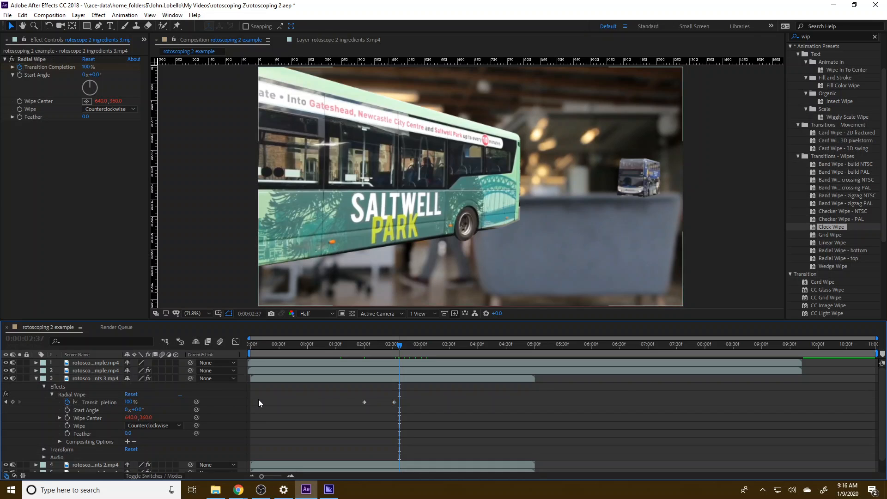
key(u)
scroll(88, 429, down, 2)
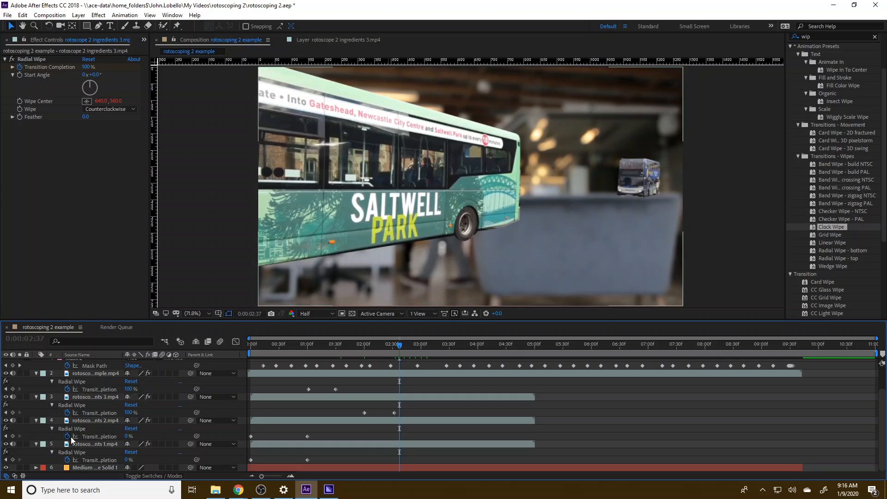
click(251, 436)
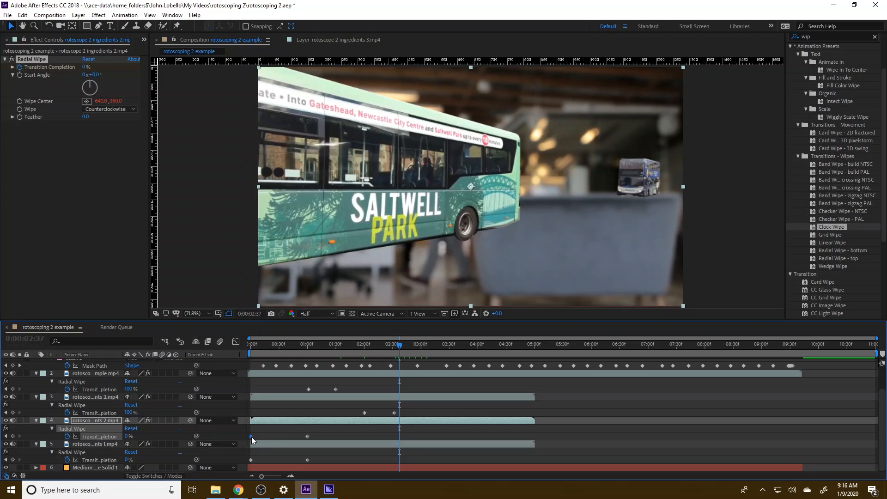
drag(307, 436, 380, 436)
drag(381, 435, 428, 435)
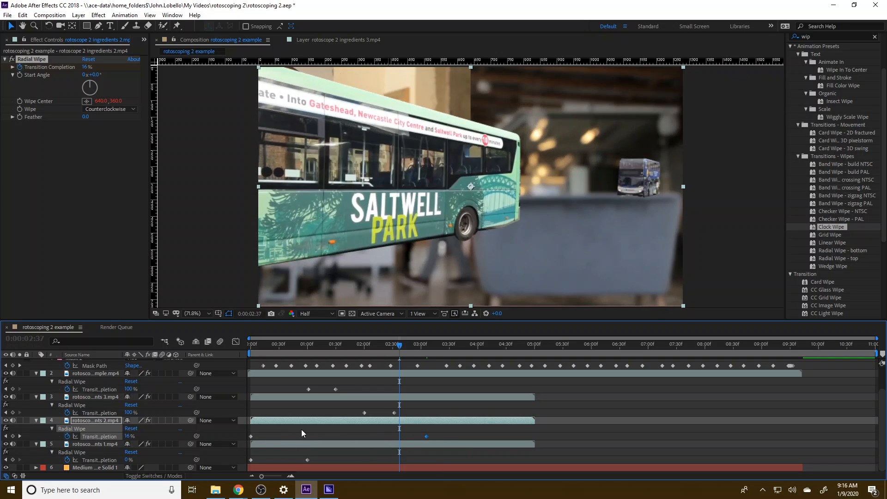
drag(251, 435, 447, 434)
click(426, 436)
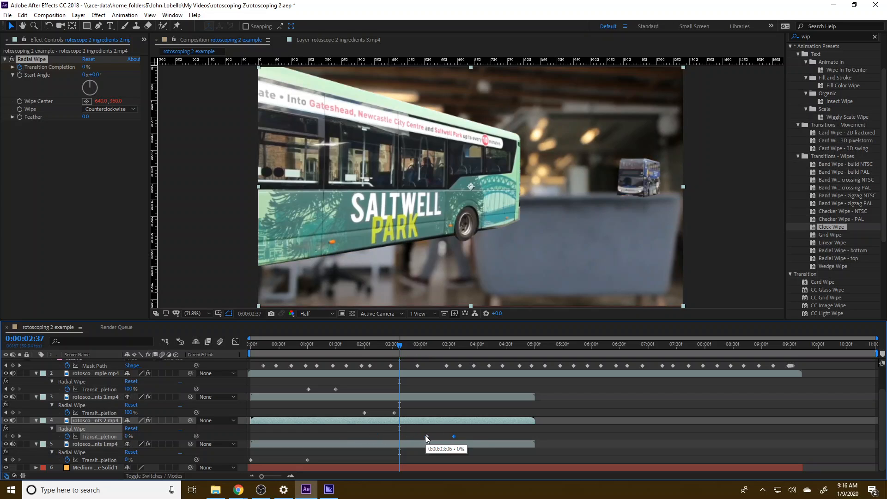
drag(425, 436, 450, 436)
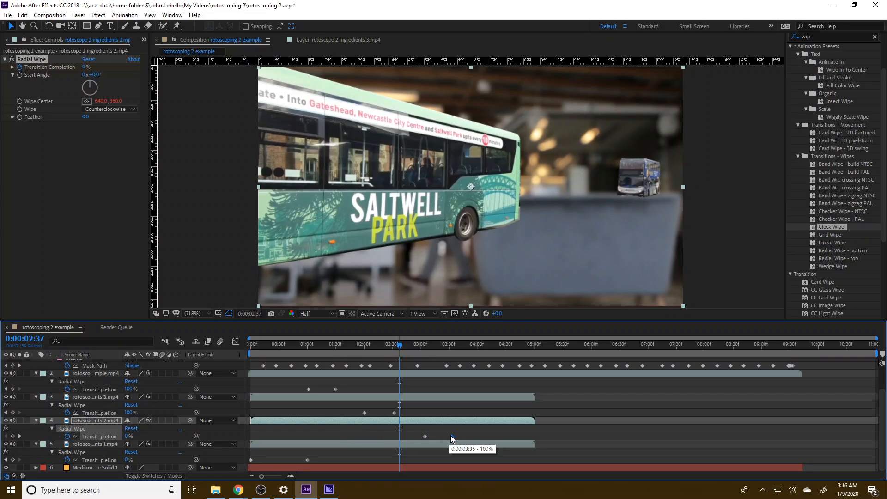
Keyframe the Transition Completion of the rotoscoping 2 example background layer at 100% at 4:04 and 0% at 4:31.
click(396, 345)
drag(397, 345, 481, 353)
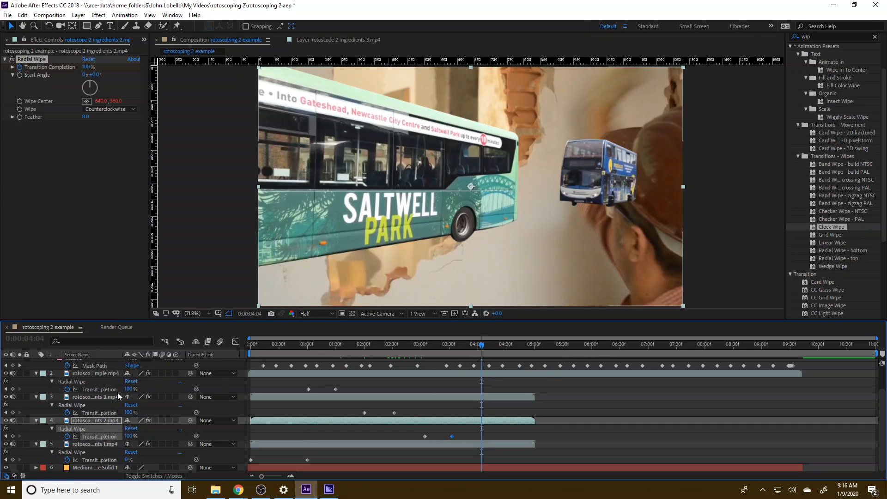
click(91, 373)
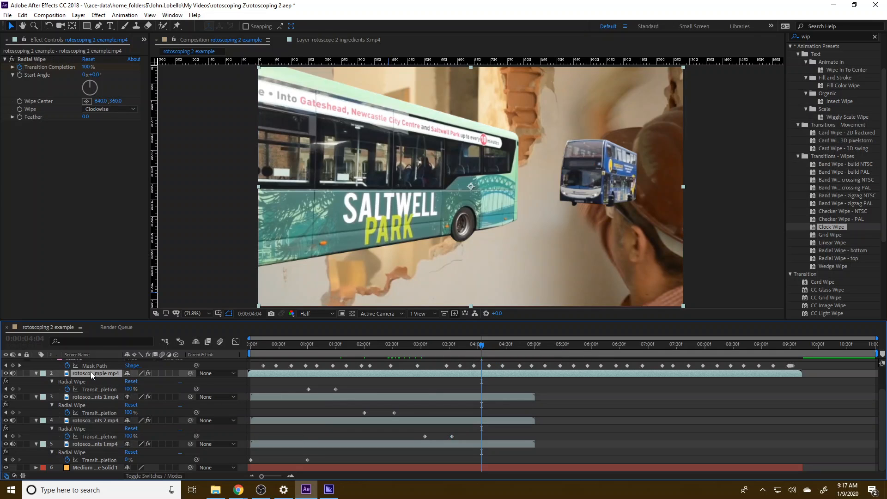
double_click(90, 373)
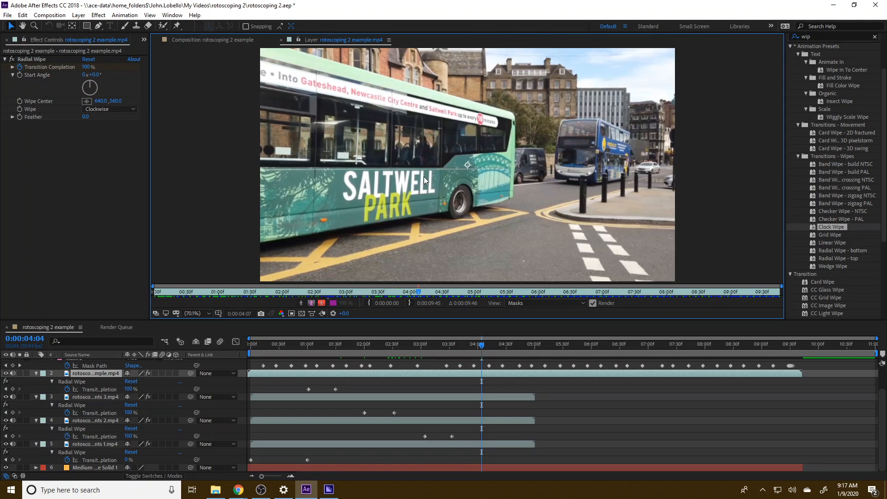
click(282, 40)
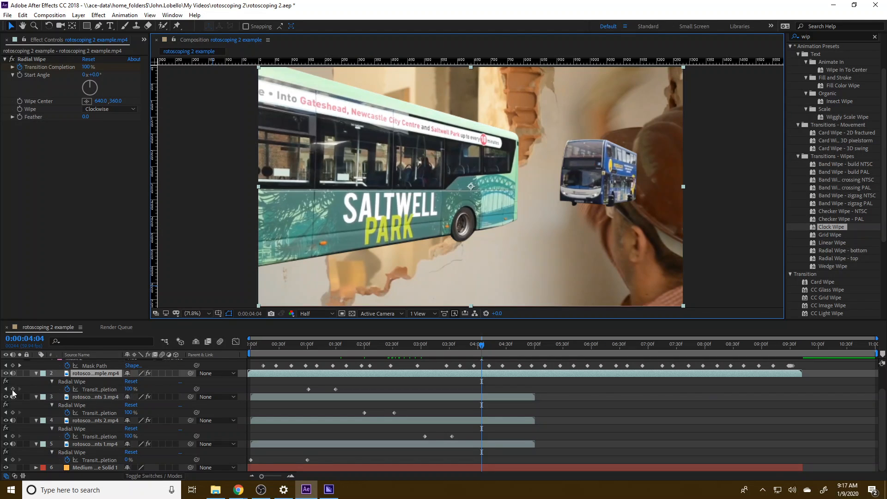
click(13, 389)
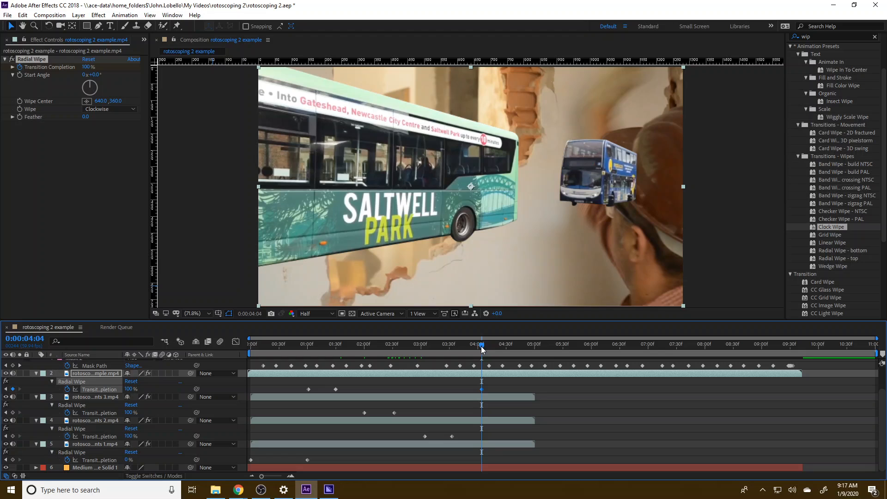
drag(482, 346, 507, 347)
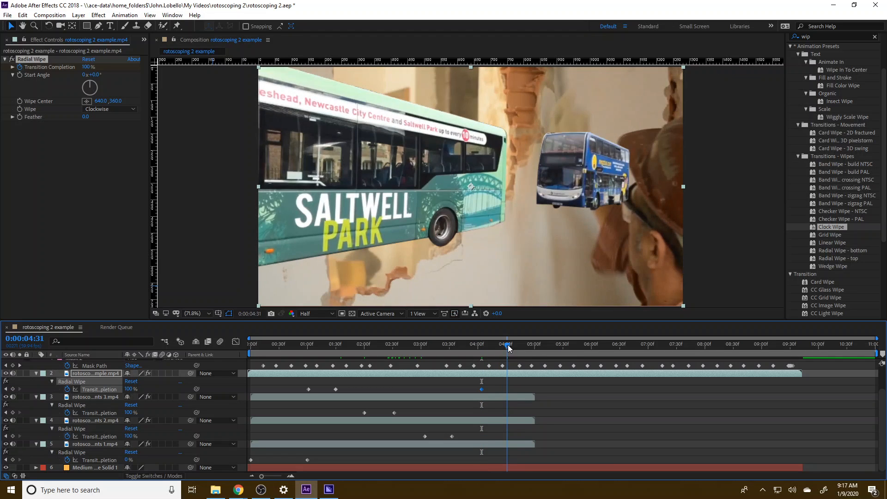
drag(127, 389, 87, 389)
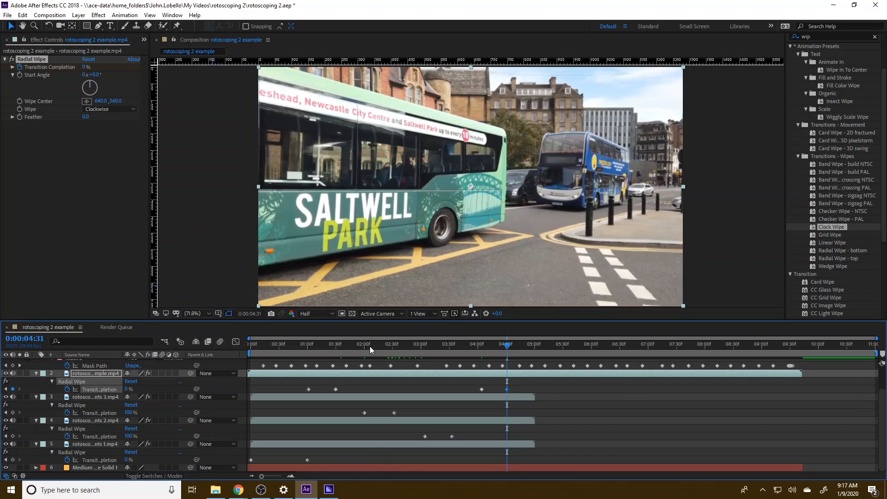
Play the composition from the start and scrub back through the wipes to 3:22 to check the background changes.
drag(316, 346, 218, 348)
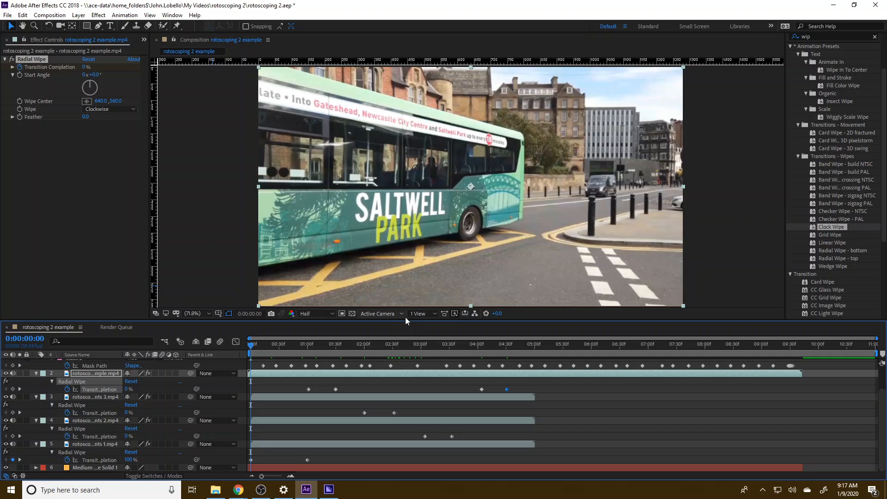
click(331, 315)
click(330, 315)
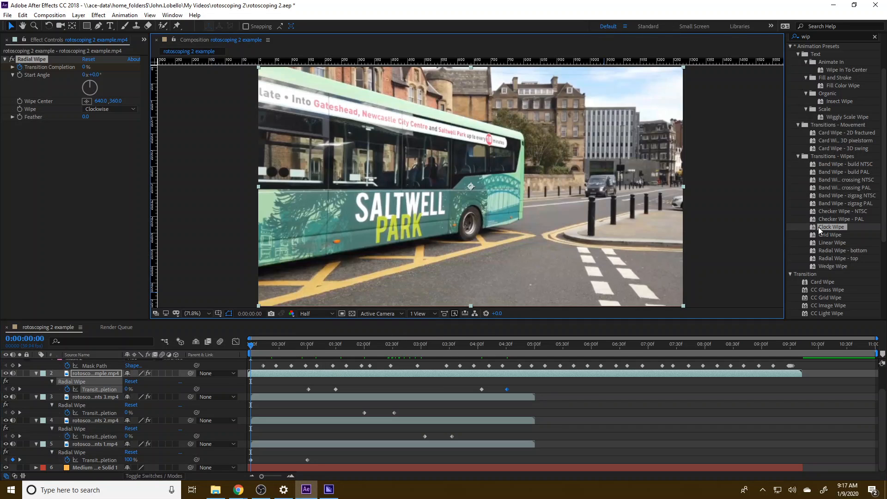
key(space)
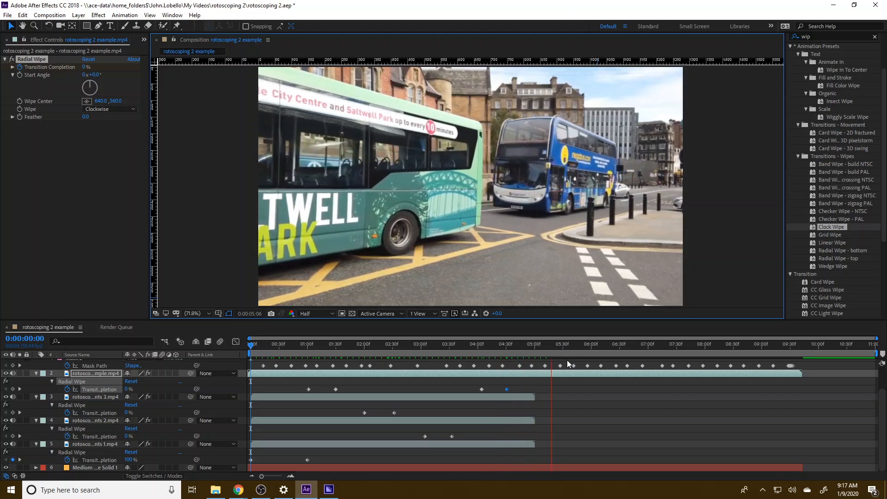
key(space)
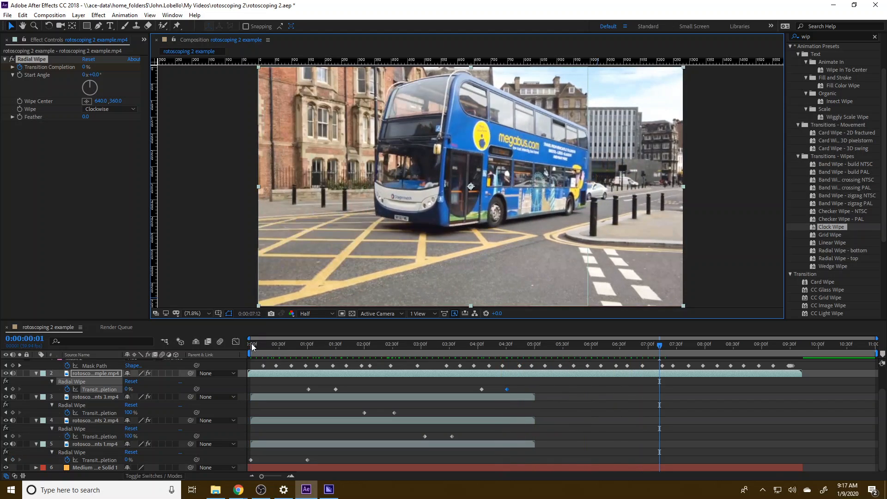
drag(252, 342, 474, 362)
drag(503, 364, 441, 371)
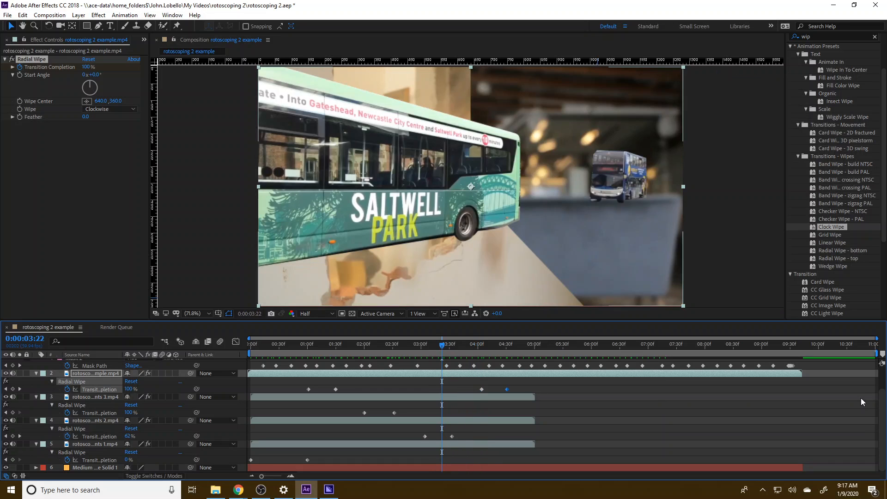
click(886, 402)
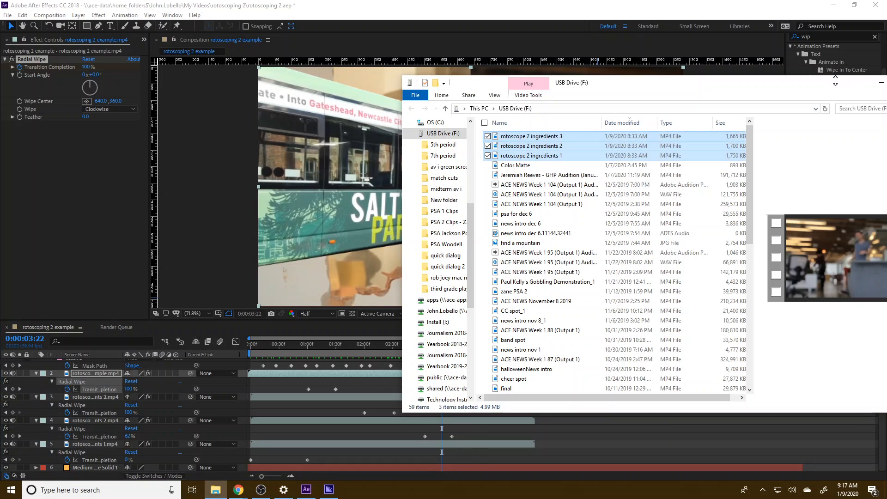
drag(835, 81, 548, 115)
click(690, 117)
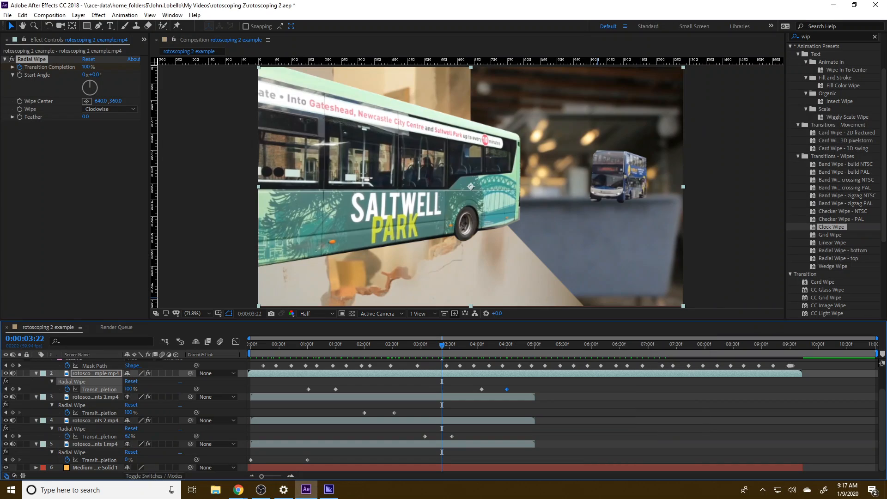
Create a text layer above the masked bus layer with the time at 0:00, reading "your city's" and "transit" on two lines.
scroll(882, 389, up, 2)
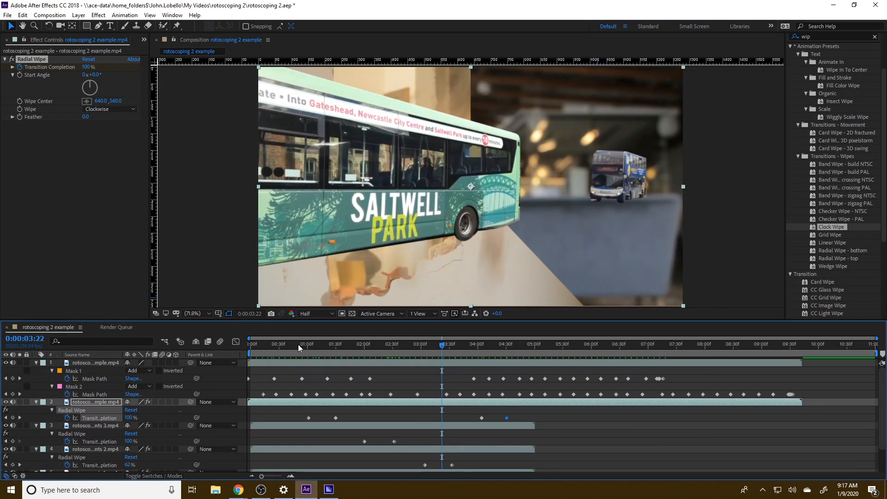
click(300, 362)
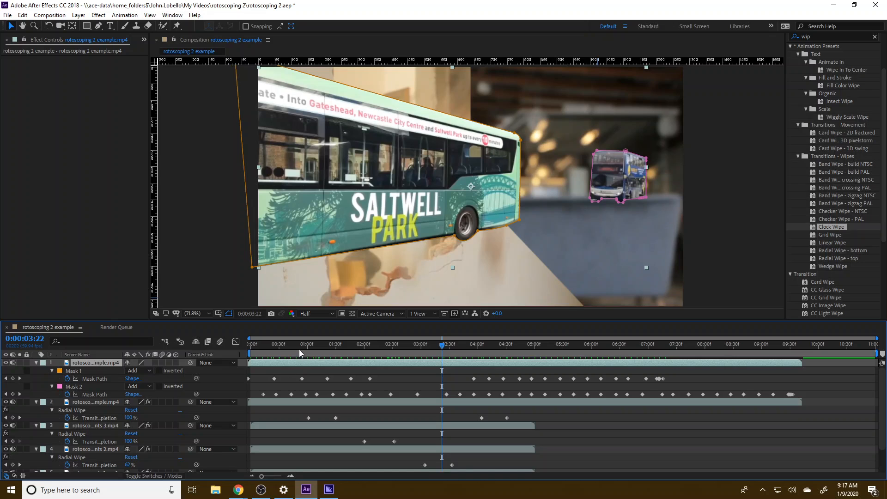
key(Home)
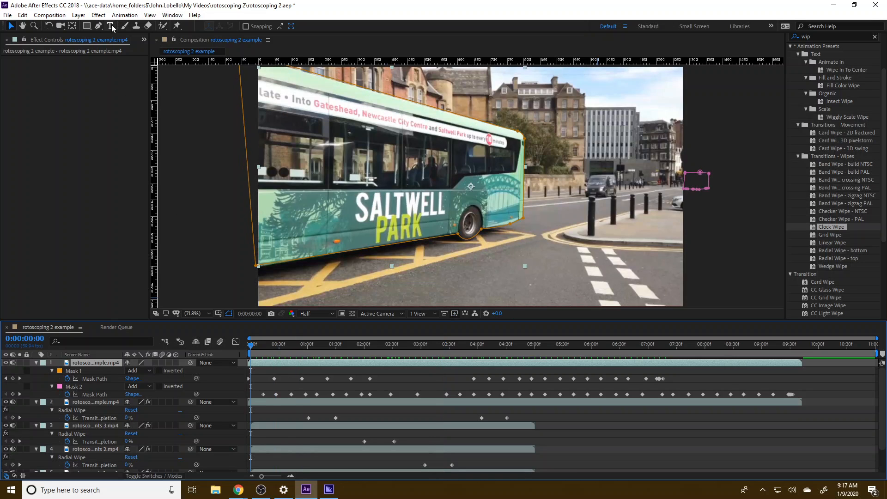
click(110, 27)
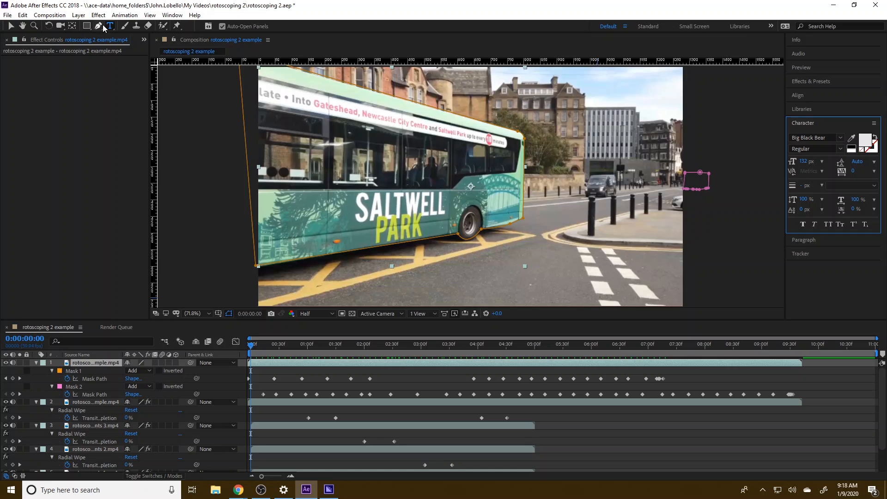
click(78, 15)
mouse_move(101, 26)
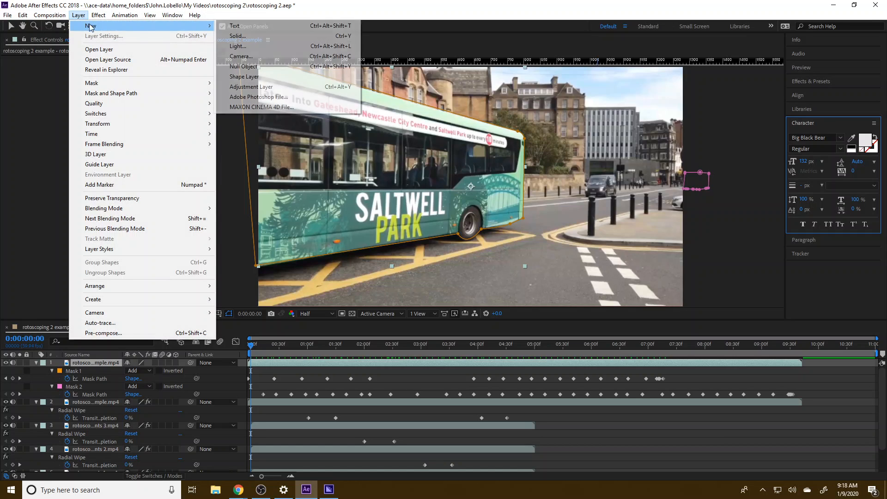
click(229, 27)
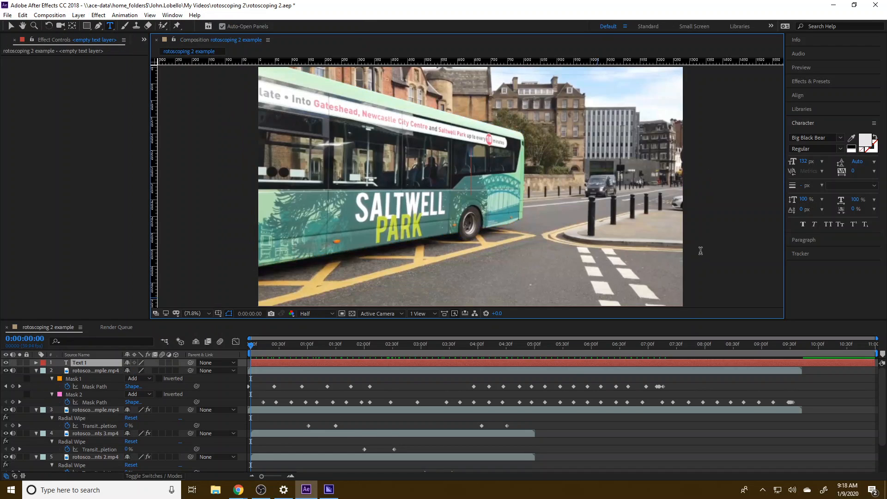
text(your cit)
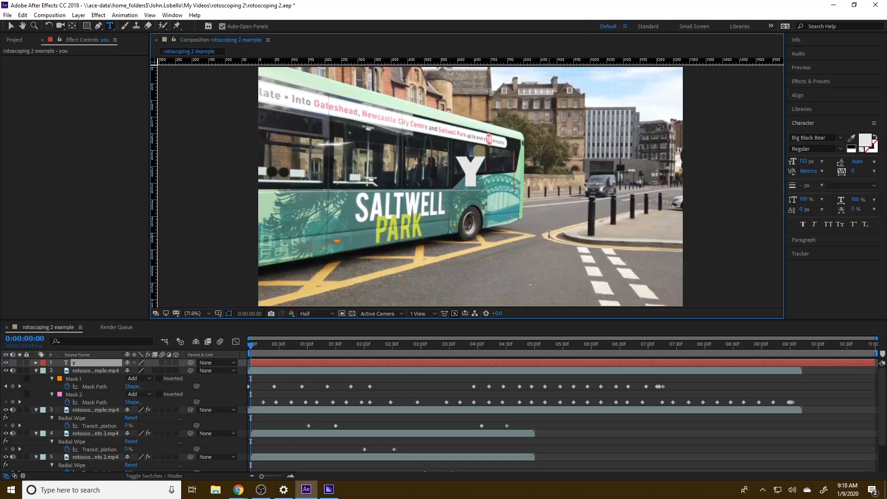
text(y's )
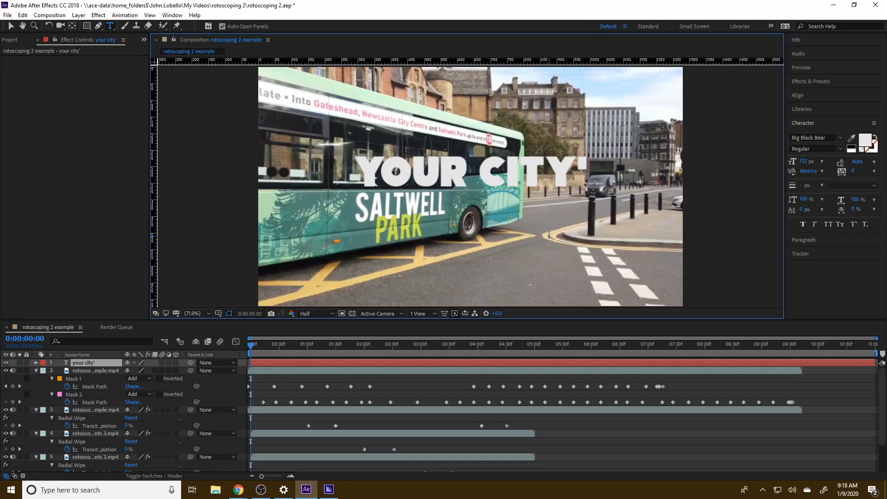
text(transit)
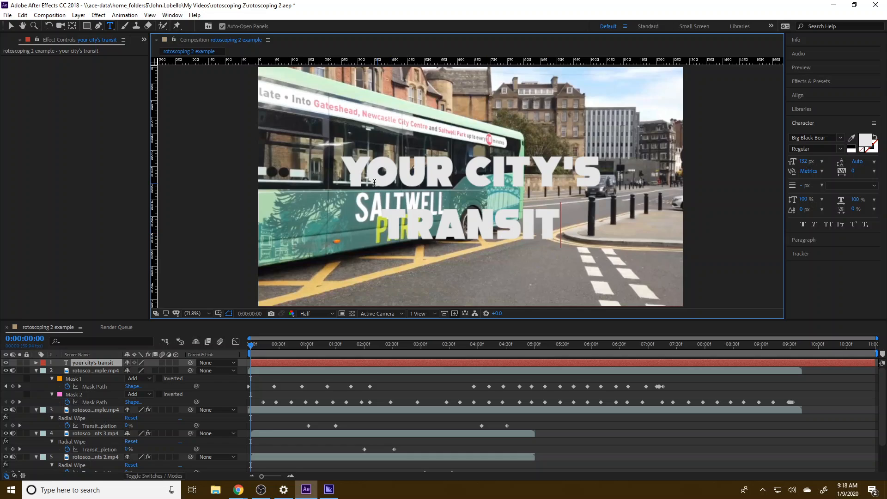
Select both lines of the title and try preset leading values of 6, 9, 24 and 72 px.
drag(353, 173, 556, 229)
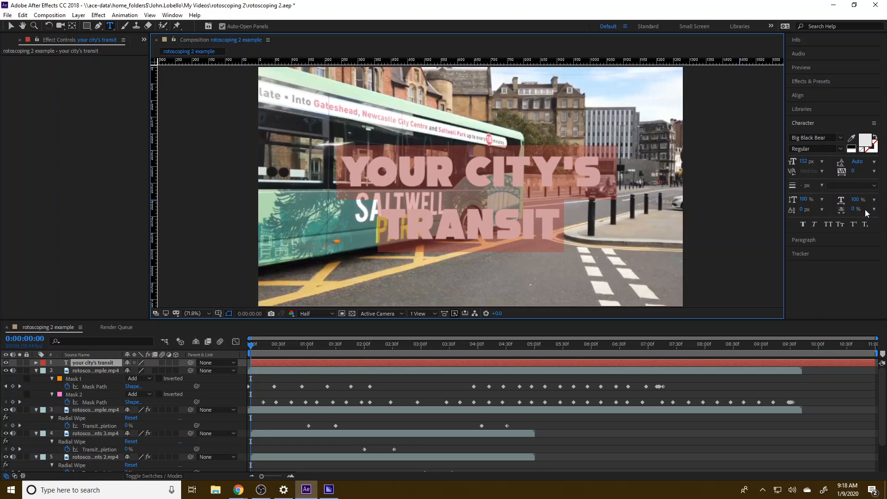
click(872, 168)
click(868, 184)
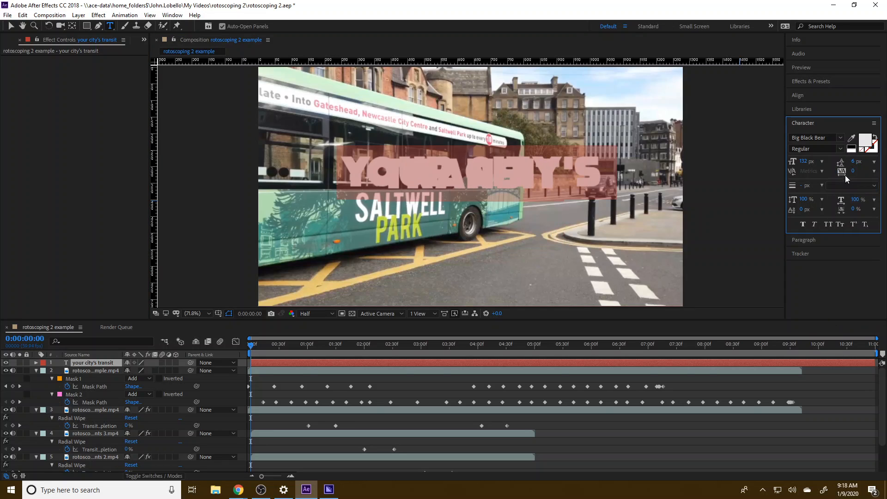
click(873, 163)
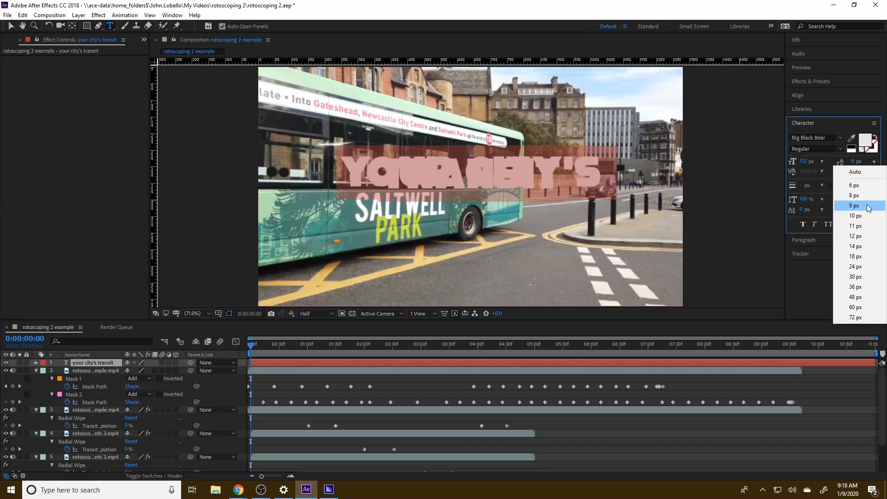
click(869, 207)
click(874, 164)
click(855, 267)
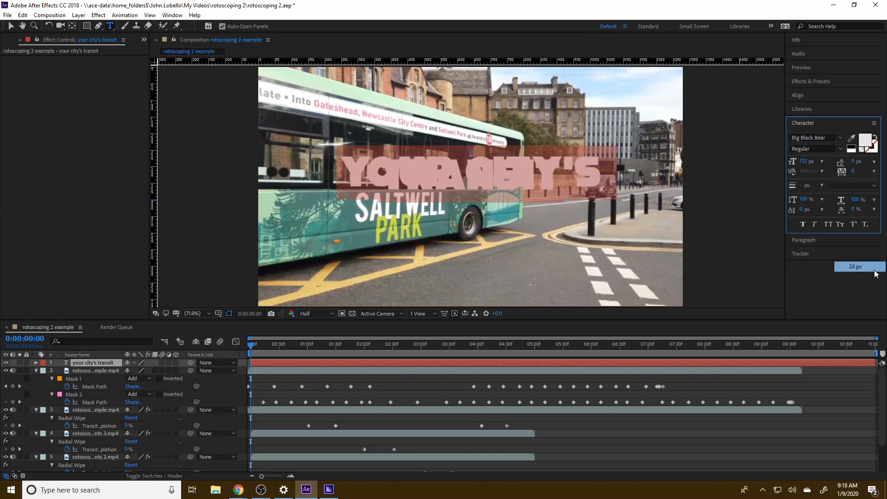
click(875, 163)
click(864, 316)
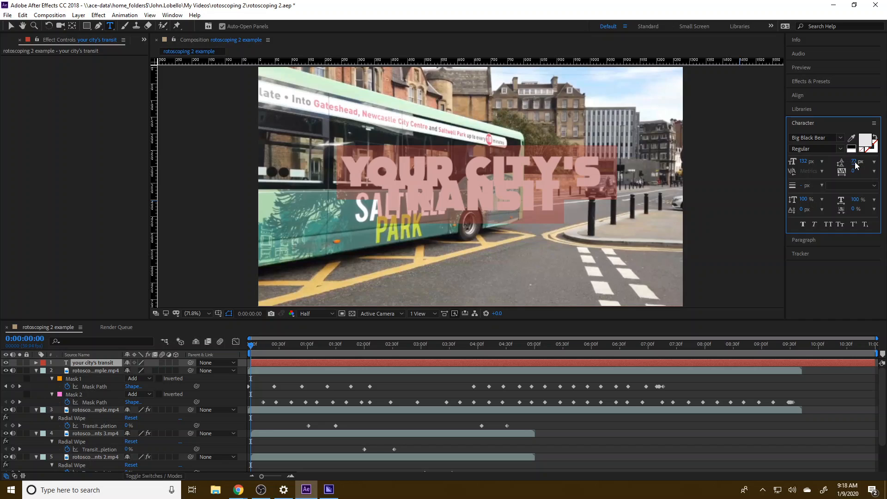
Increase the title's leading in small increments to 103 px.
key(Up)
key(Up)
key(Up)
key(Up)
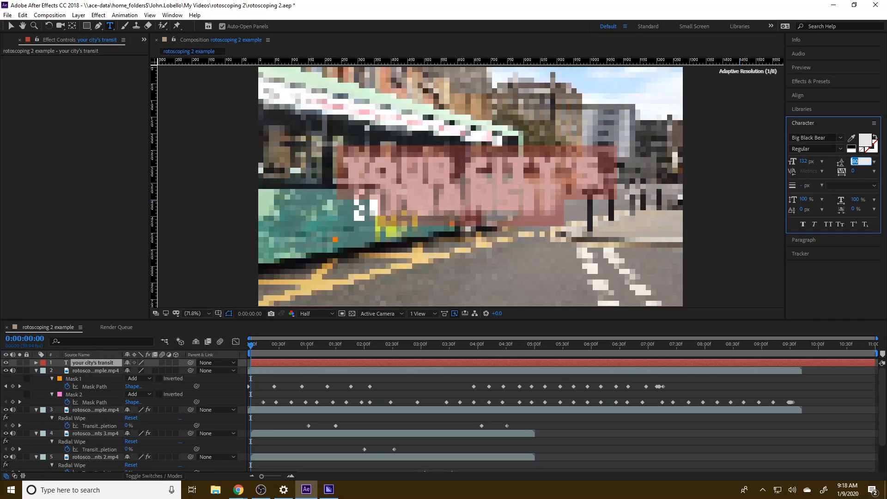
key(Up)
key(Up)
key(Up)
key(Up)
key(Up)
key(Up)
key(Up)
key(Up)
key(Up)
key(Up)
key(Up)
key(Up)
key(Up)
key(Up)
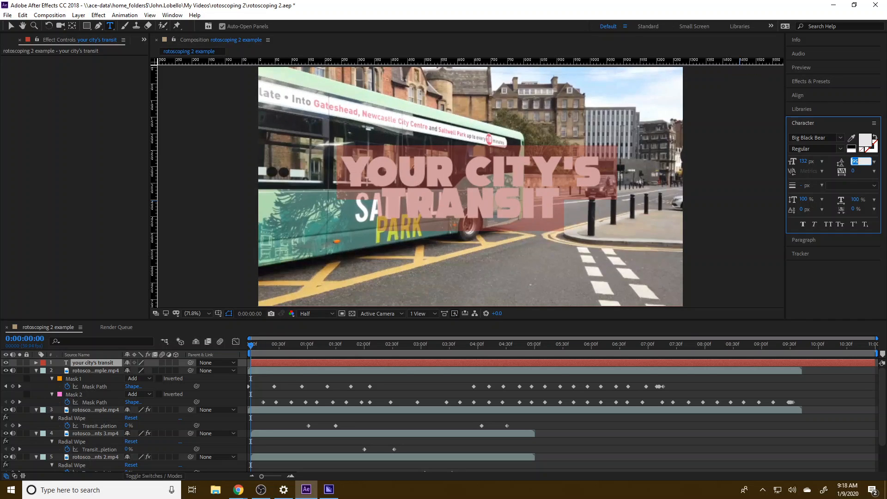
key(Up)
key(Up)
key(Up)
key(Up)
key(Up)
key(Up)
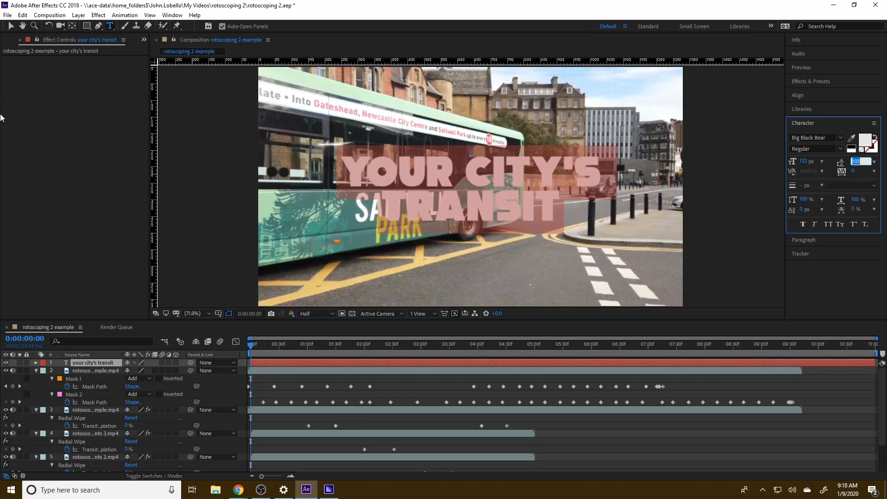
Apply the Corner Pin effect to the title and place its upper-left corner on the green bus's roofline, at about 49, 38.
click(98, 15)
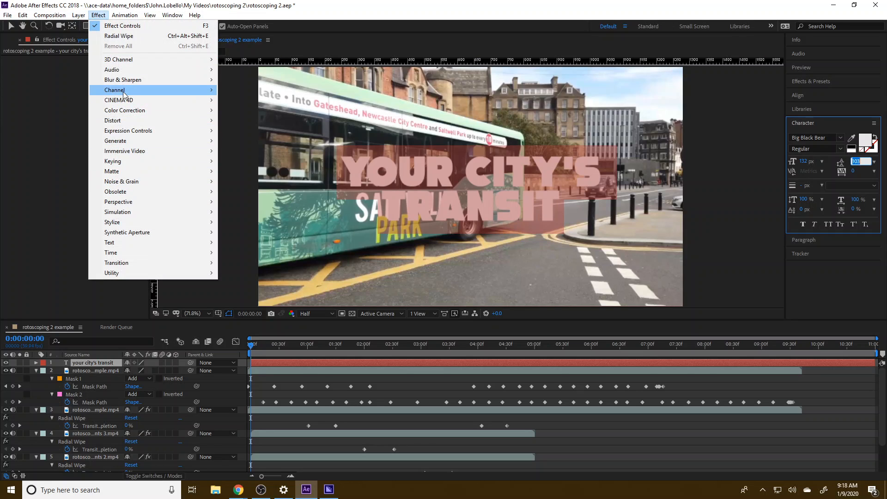
mouse_move(125, 120)
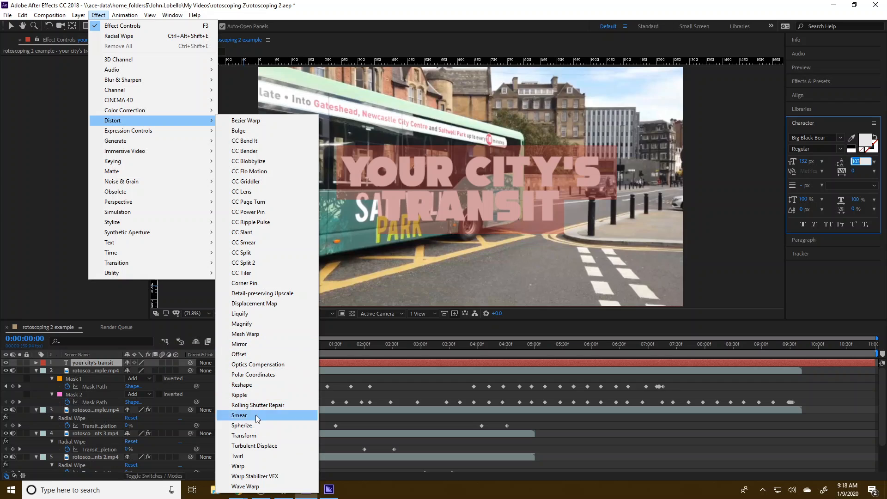
click(273, 283)
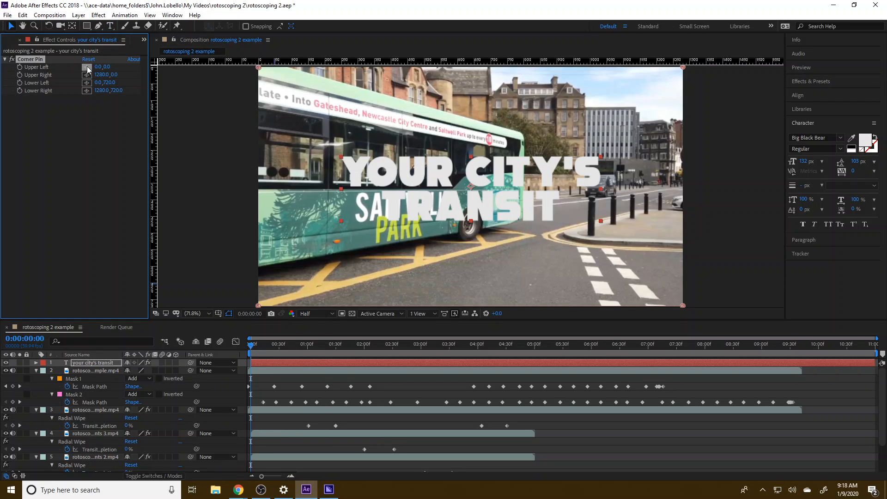
drag(266, 112, 270, 74)
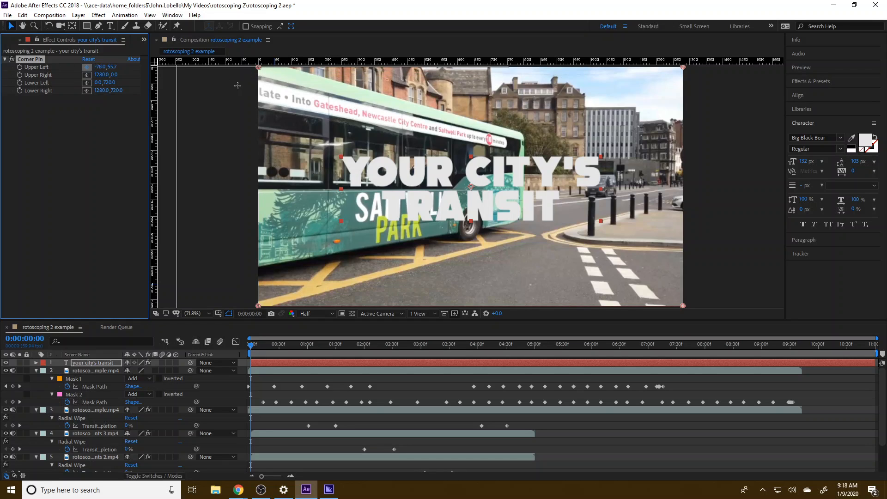
click(275, 80)
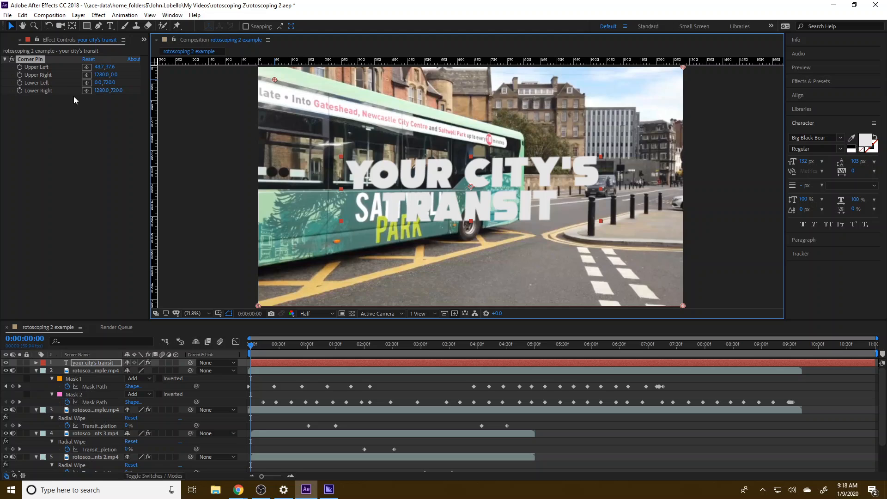
Pin the title's upper-right, lower-left and lower-right corners to the bus's side at about (790, 221), (39, 586) and (779, 450).
click(87, 74)
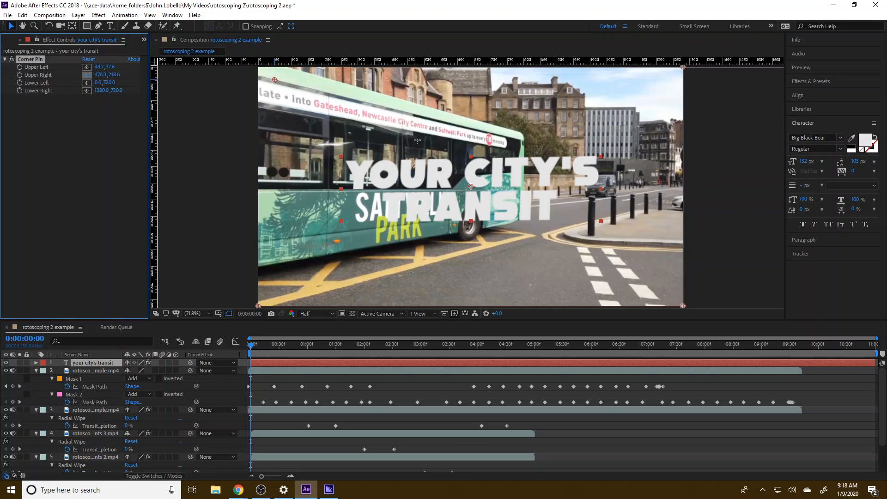
click(520, 140)
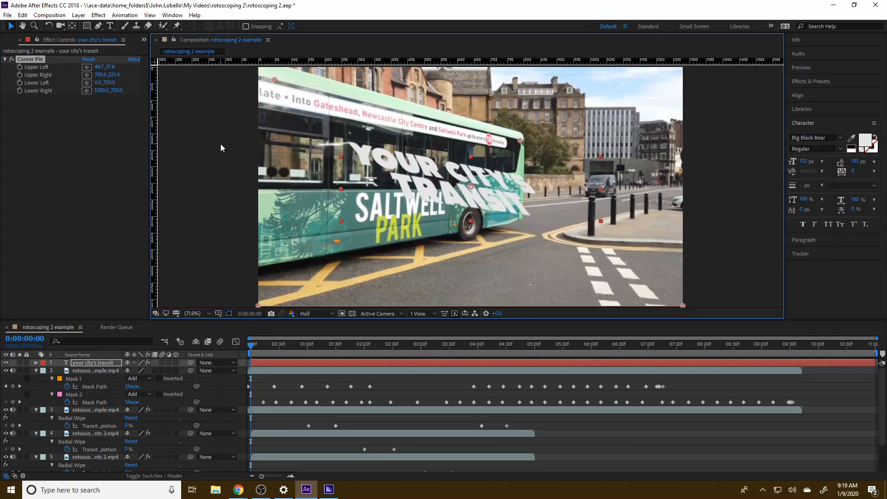
click(87, 82)
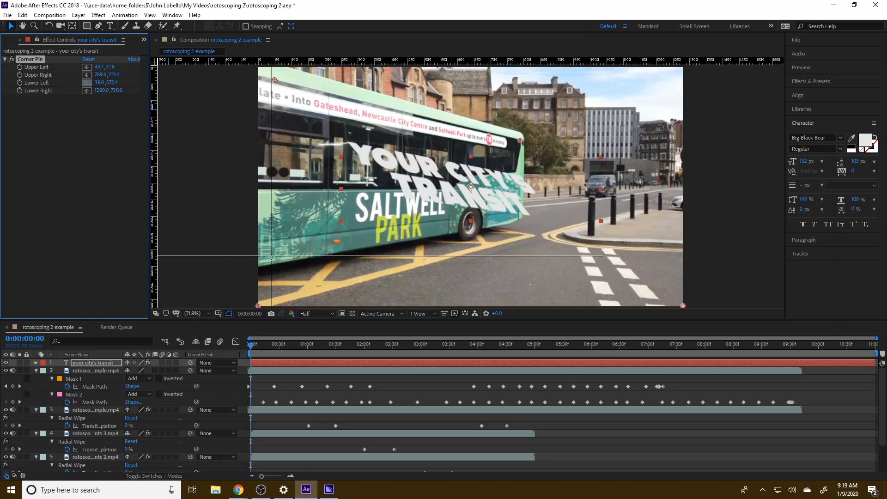
click(271, 261)
click(86, 90)
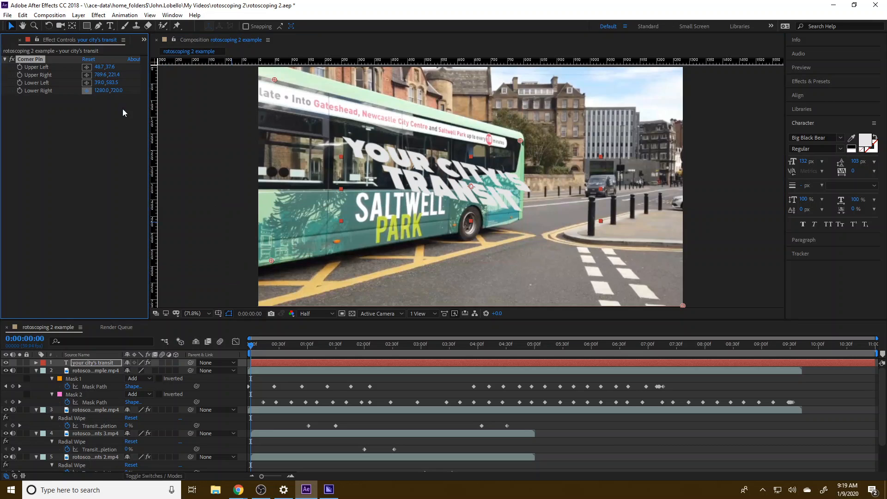
click(507, 223)
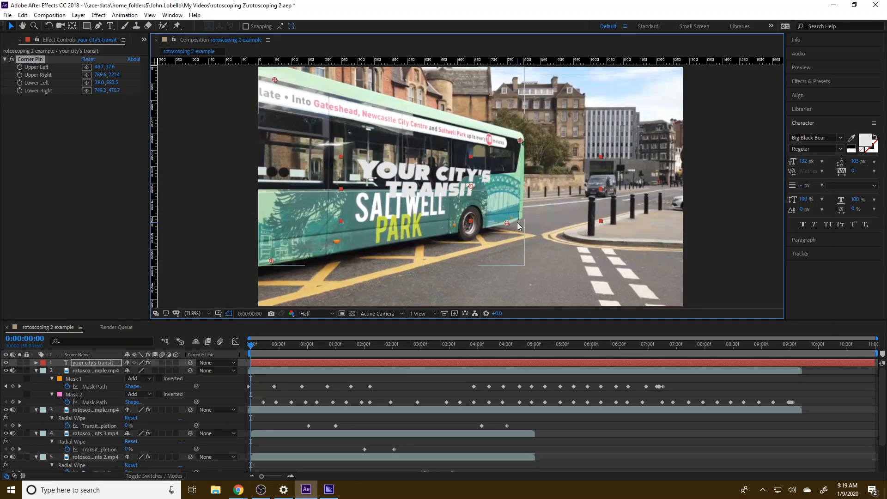
drag(507, 222, 517, 216)
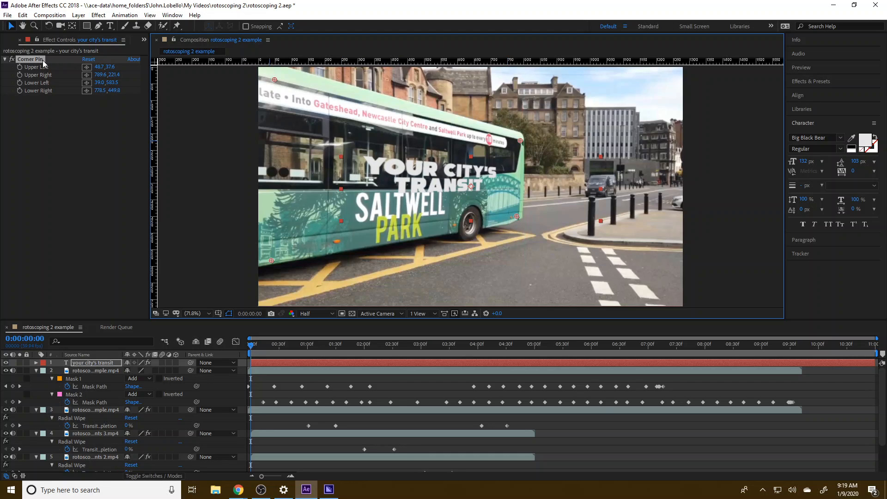
Enlarge the title layer to span most of the green bus's side and nudge it slightly down and to the left.
click(87, 363)
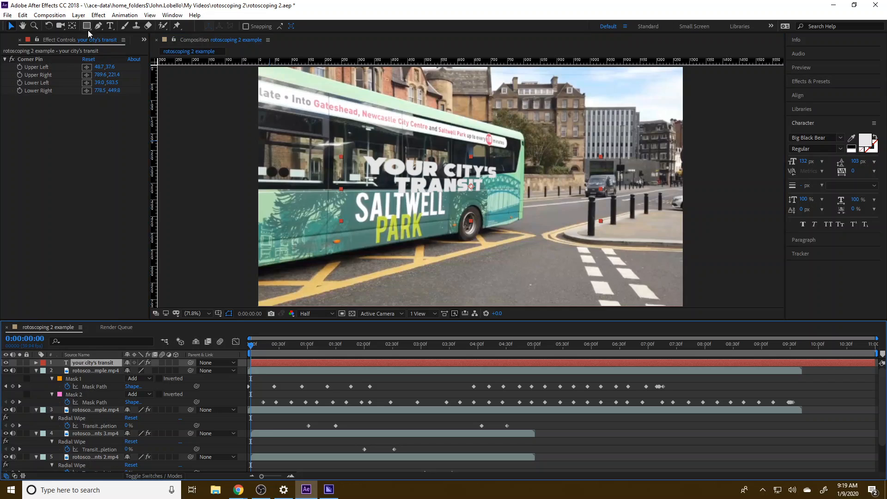
click(10, 27)
click(403, 181)
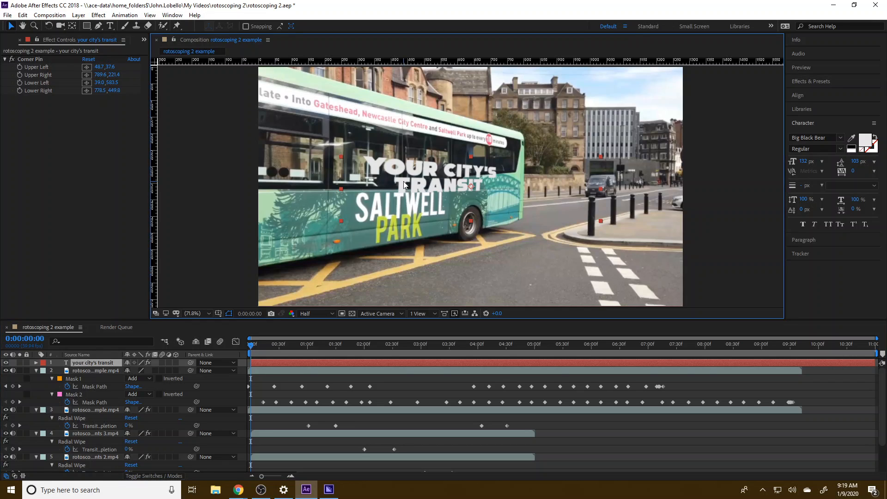
drag(340, 222, 270, 258)
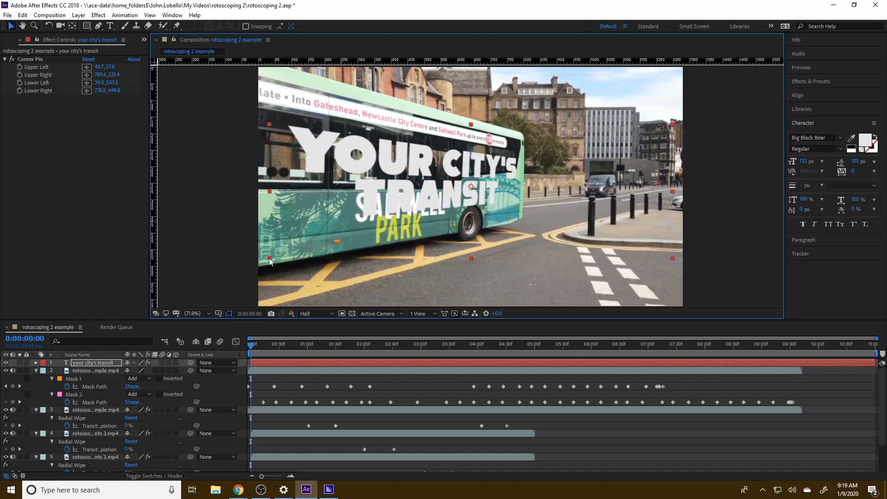
drag(403, 197, 395, 200)
Give the title a black 10 px stroke and set it to Fill Over Stroke.
click(872, 150)
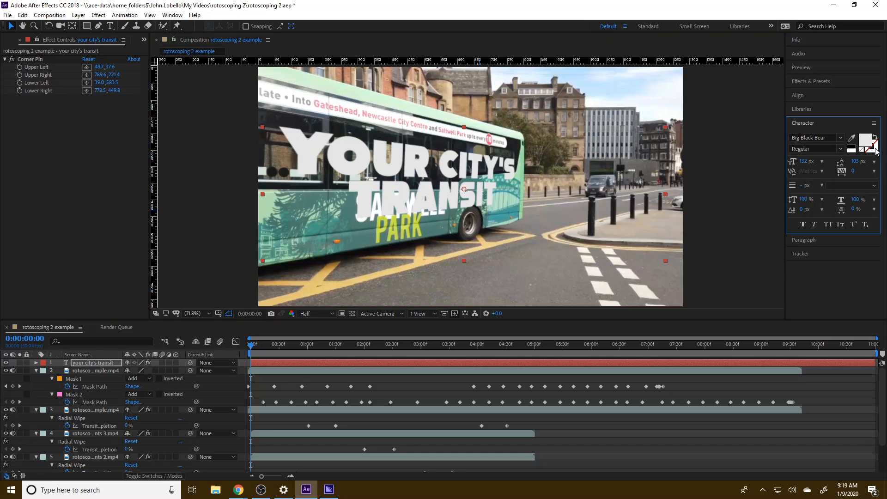
click(851, 148)
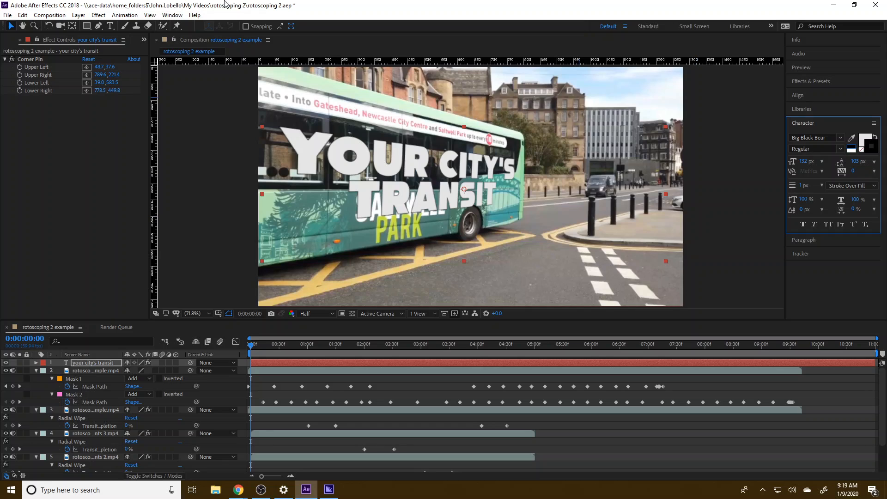
click(172, 14)
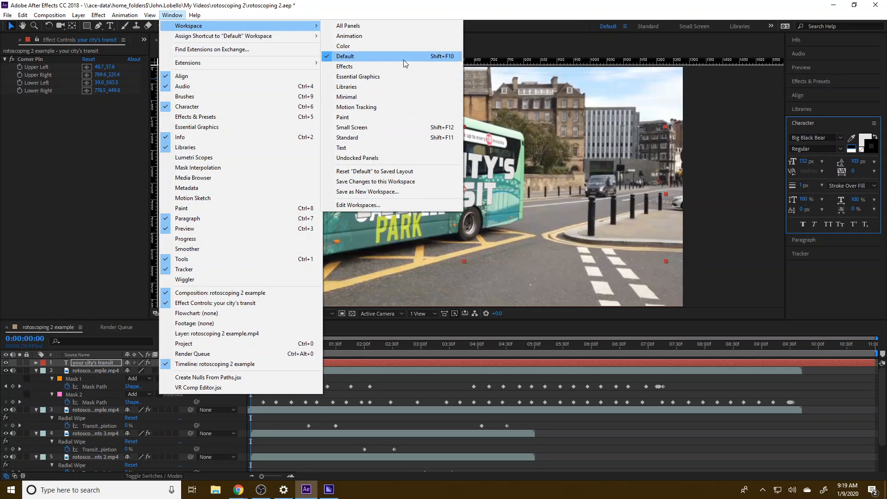
click(172, 16)
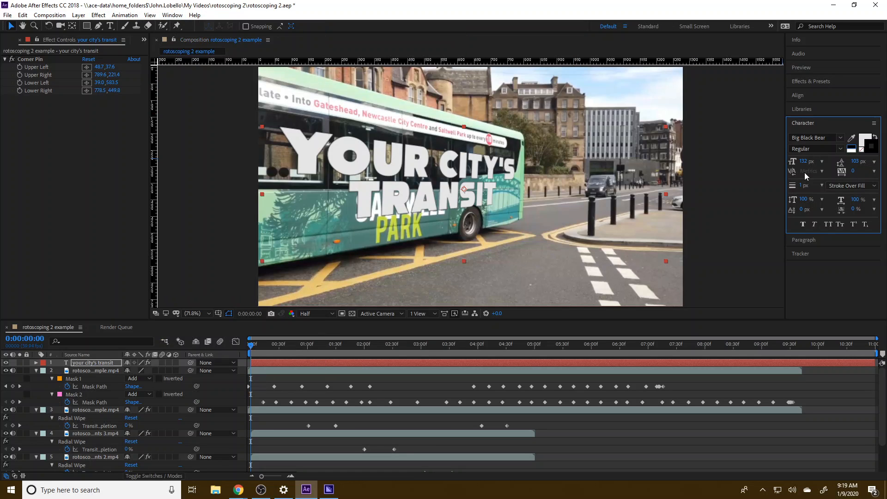
click(821, 186)
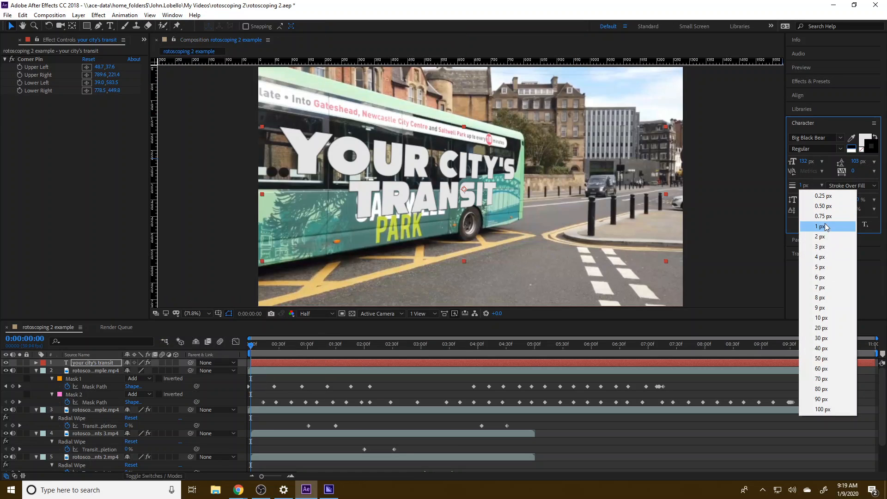
click(826, 318)
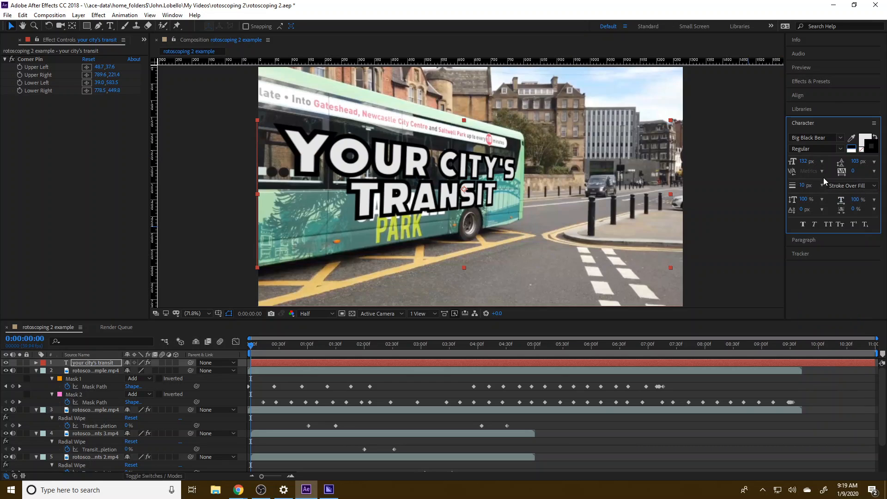
click(871, 187)
click(847, 194)
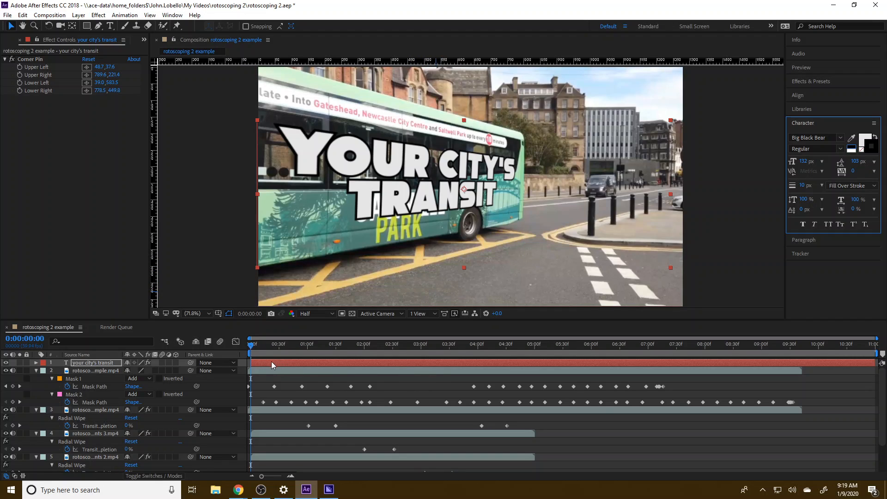
Lengthen the composition's duration beyond 11 seconds in the composition settings.
click(250, 363)
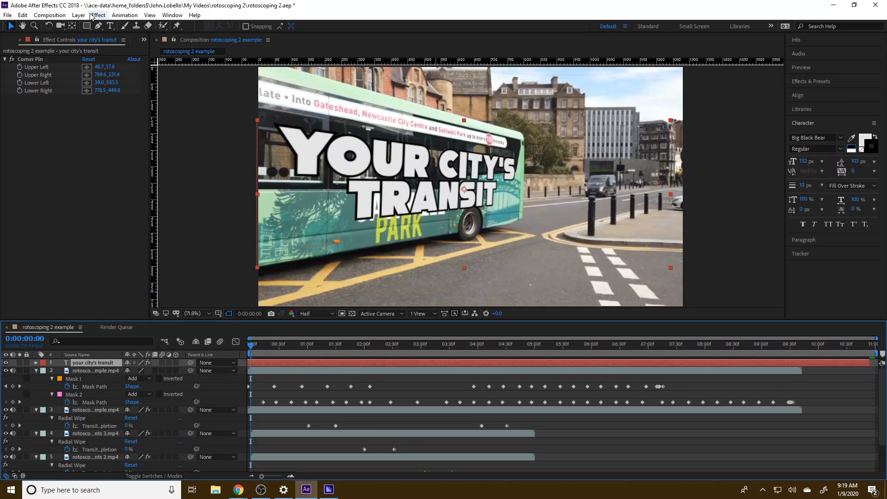
click(58, 16)
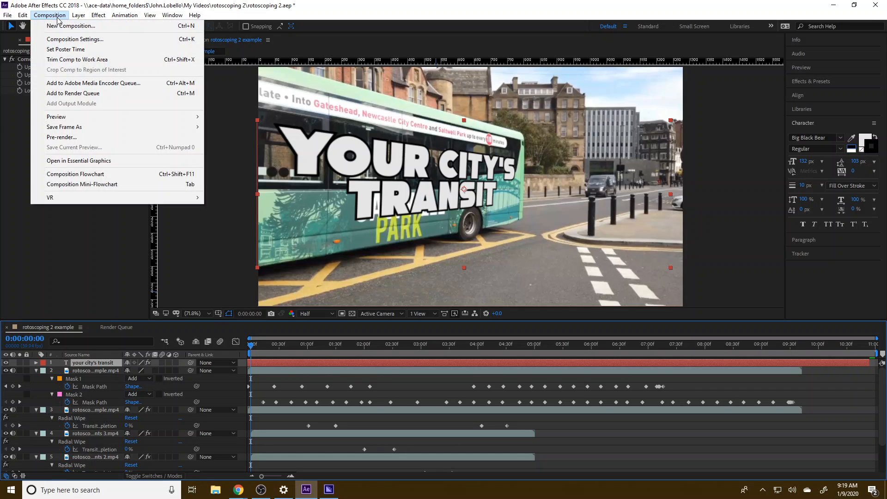
click(74, 39)
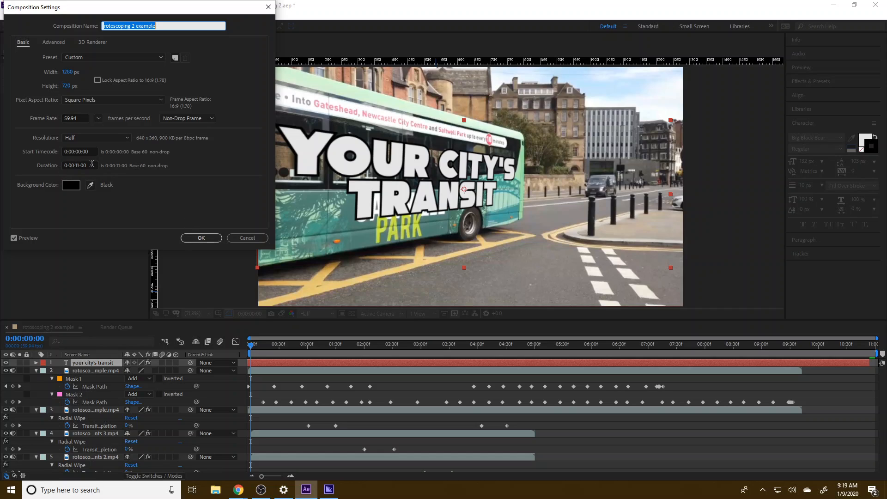
click(84, 166)
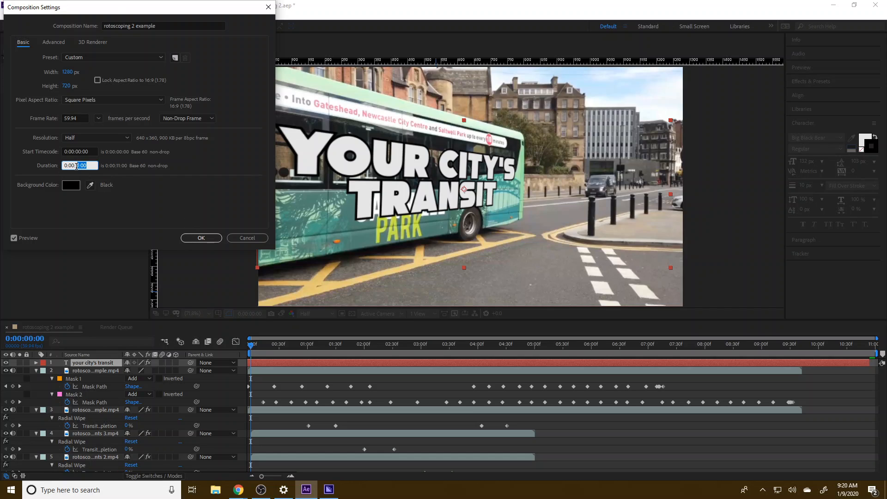
key(Return)
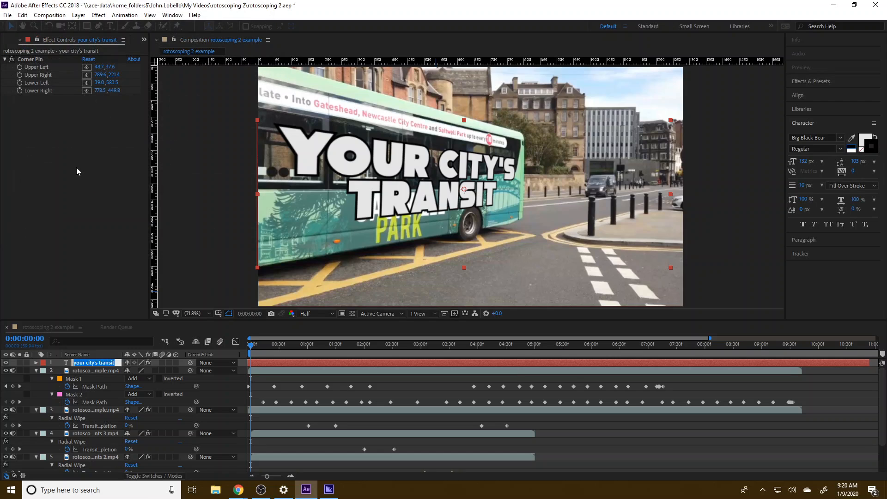
key(Return)
Set a starting Position keyframe for the title at 3:59.
drag(248, 338, 476, 345)
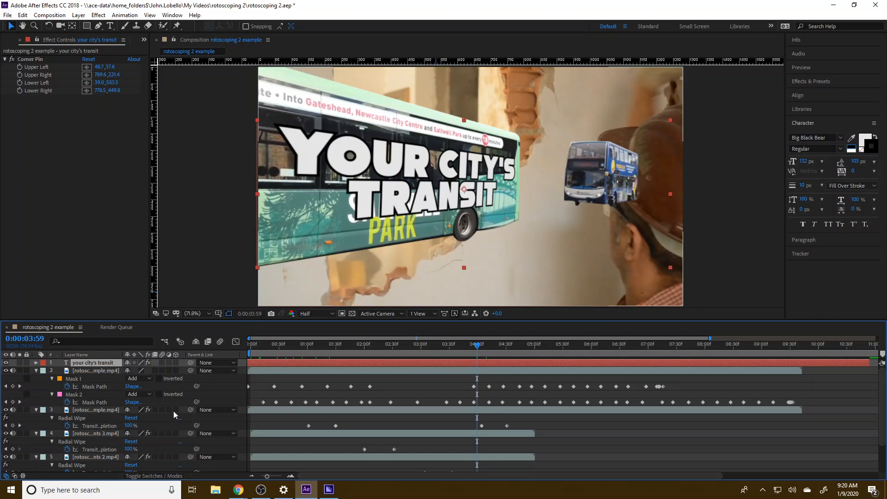
key(p)
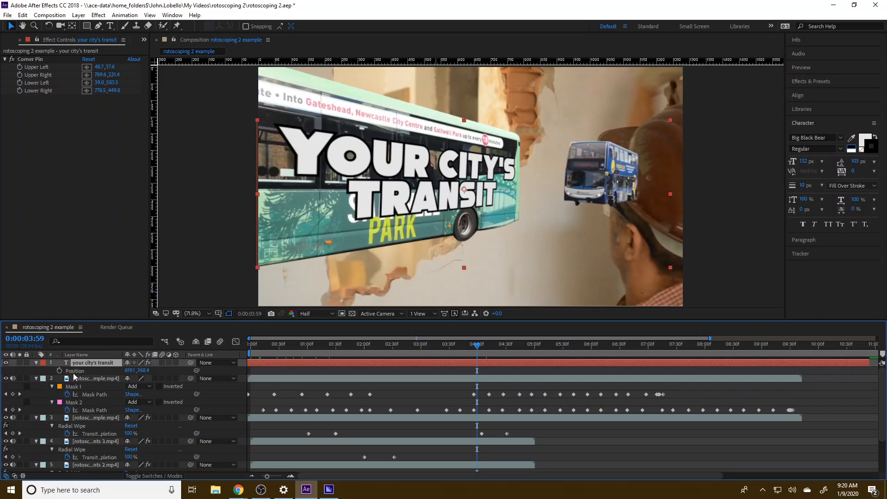
click(59, 371)
At 7:12, keyframe the title fully off the left side of the frame, at about -637, 354, with the preview at 50%.
drag(477, 347, 696, 336)
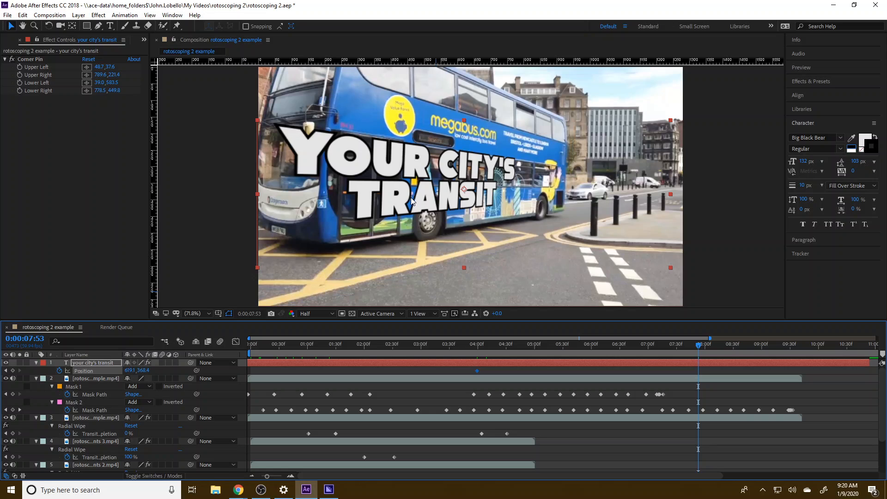
drag(697, 345, 659, 349)
click(209, 314)
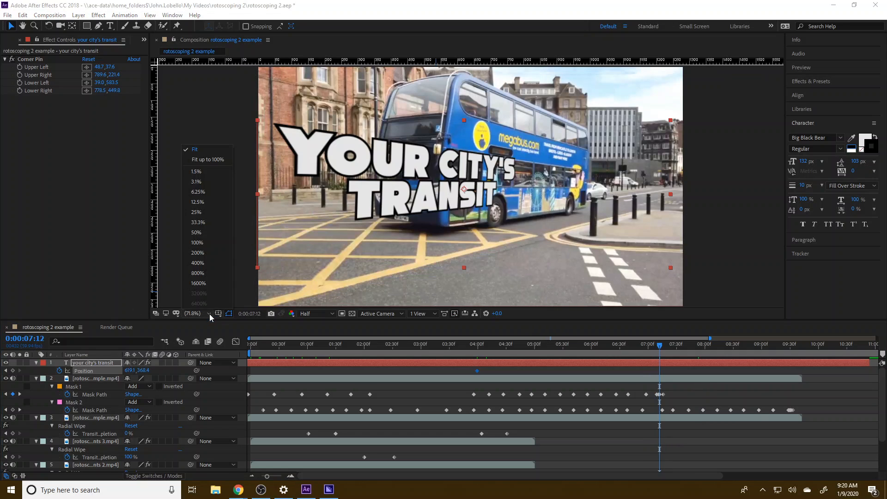
click(208, 231)
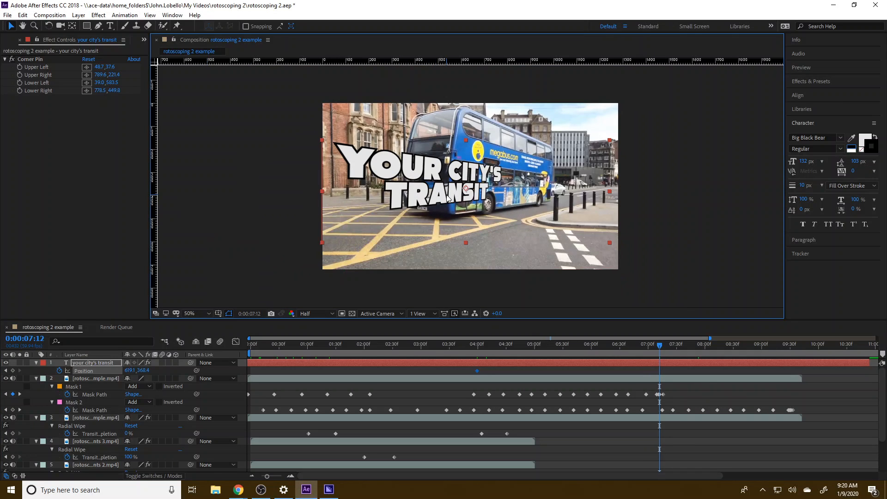
drag(444, 197, 157, 194)
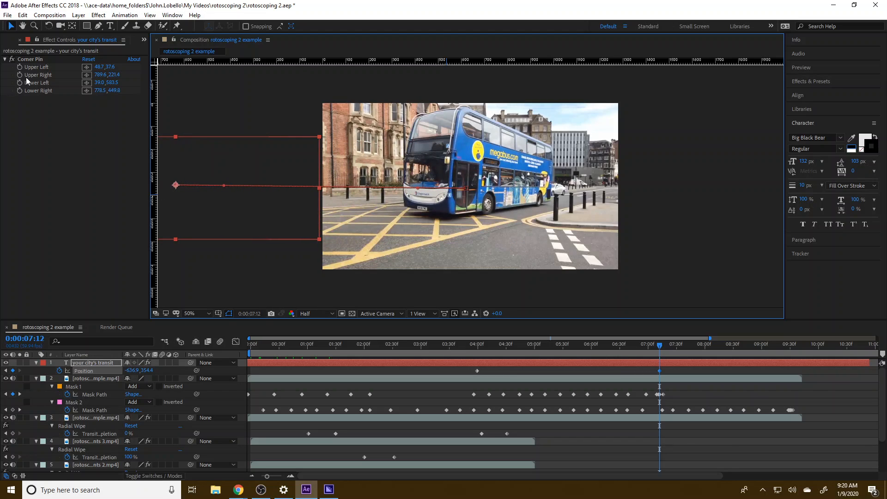
Move the title's upper-left Corner Pin point just outside the frame's upper-left corner, at about -26, -8.
click(37, 67)
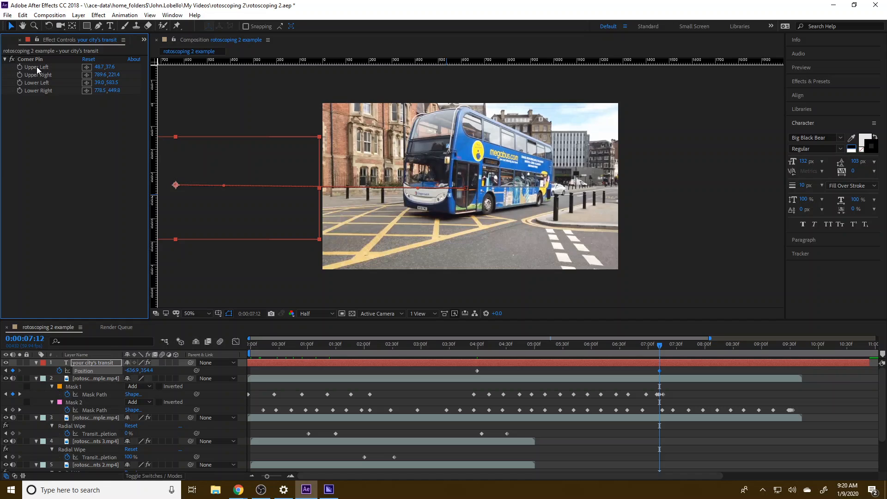
click(86, 66)
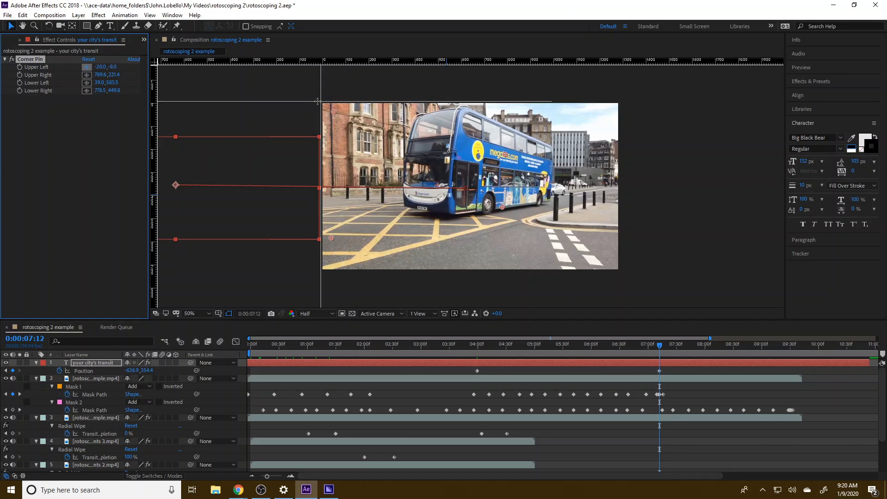
click(316, 101)
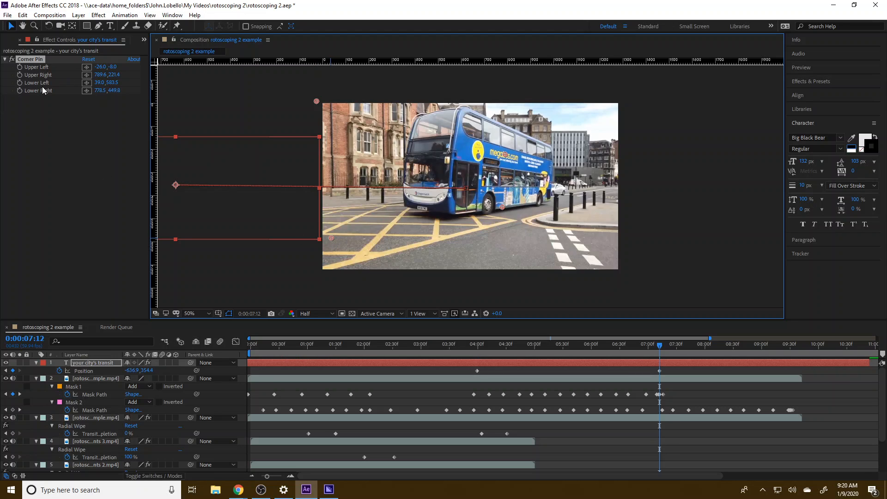
Move the title's lower-left Corner Pin point just outside the frame, at about -19, 630, and preview the title's exit.
drag(331, 237, 319, 248)
click(487, 345)
mouse_move(487, 348)
mouse_down()
mouse_move(452, 351)
mouse_move(473, 349)
mouse_up()
drag(496, 345, 659, 341)
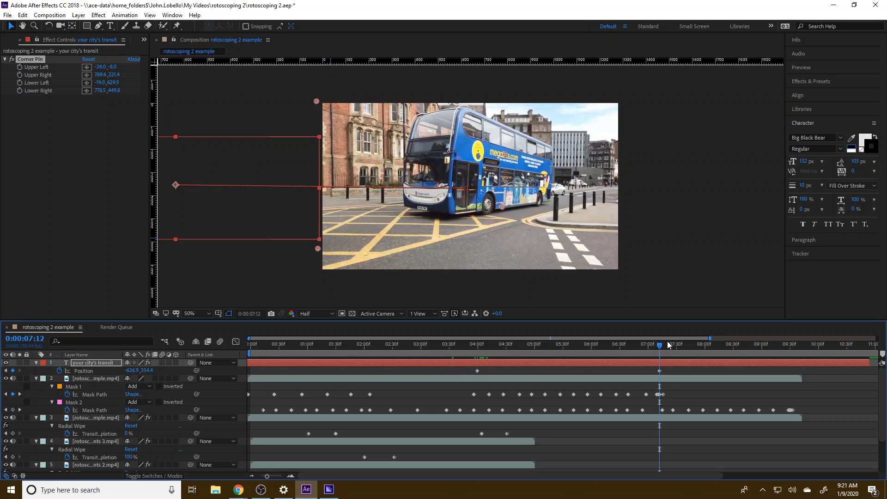
key(space)
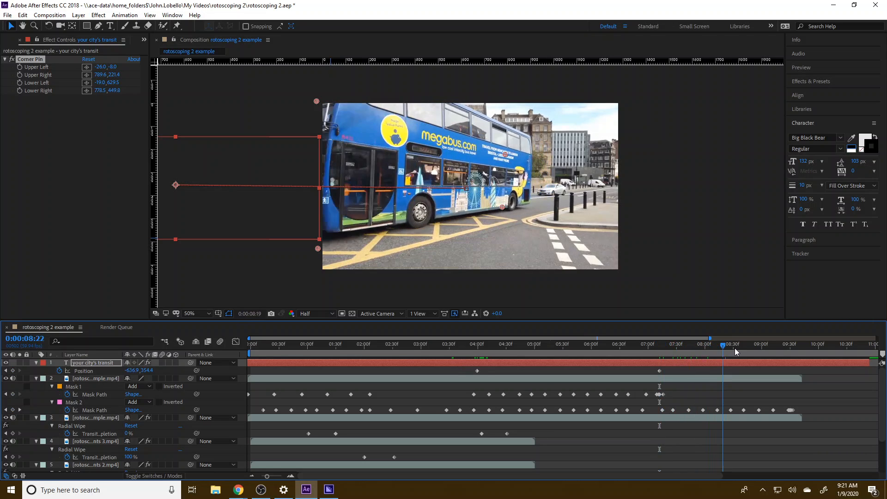
Create a new text layer with the current time at 9:35, after the last bus has left the frame.
drag(735, 351, 794, 353)
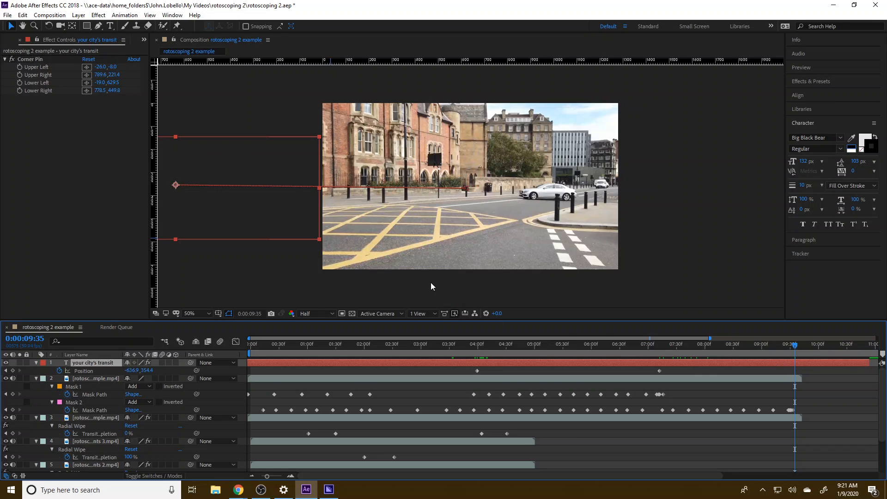
click(78, 15)
mouse_move(85, 27)
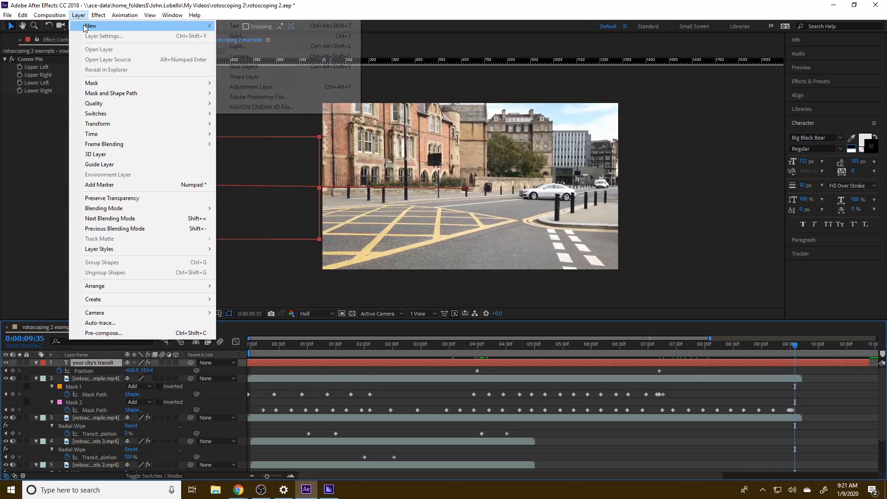
click(235, 26)
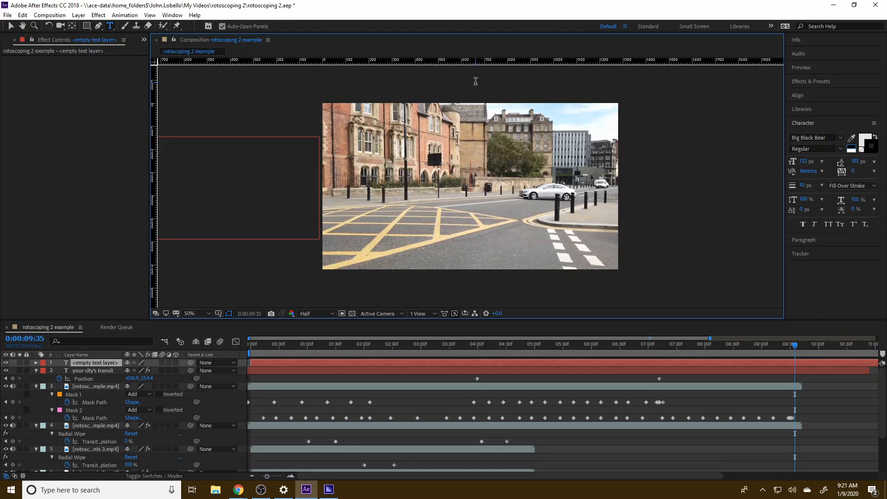
text(keeping you)
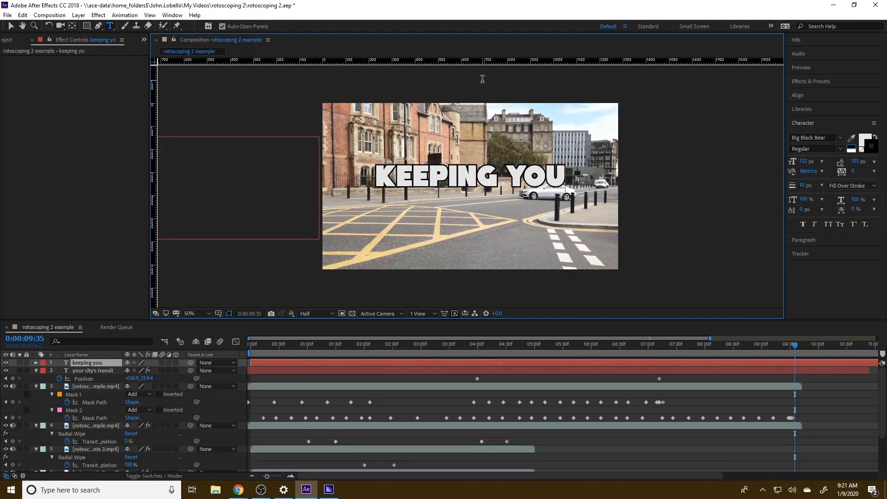
key(BackSpace)
key(BackSpace)
key(BackSpace)
key(BackSpace)
key(BackSpace)
key(BackSpace)
key(BackSpace)
key(BackSpace)
key(BackSpace)
key(BackSpace)
key(BackSpace)
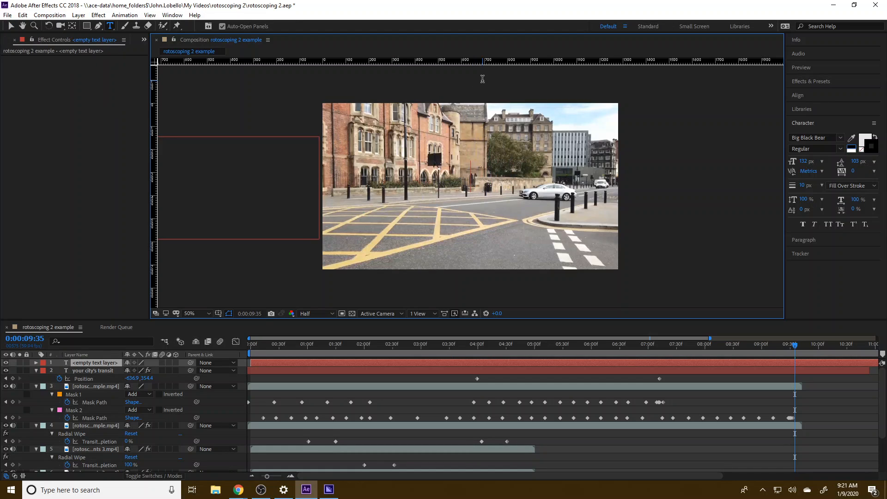
Enter "getting you to work on time" as the text of the new title.
text(getting you to)
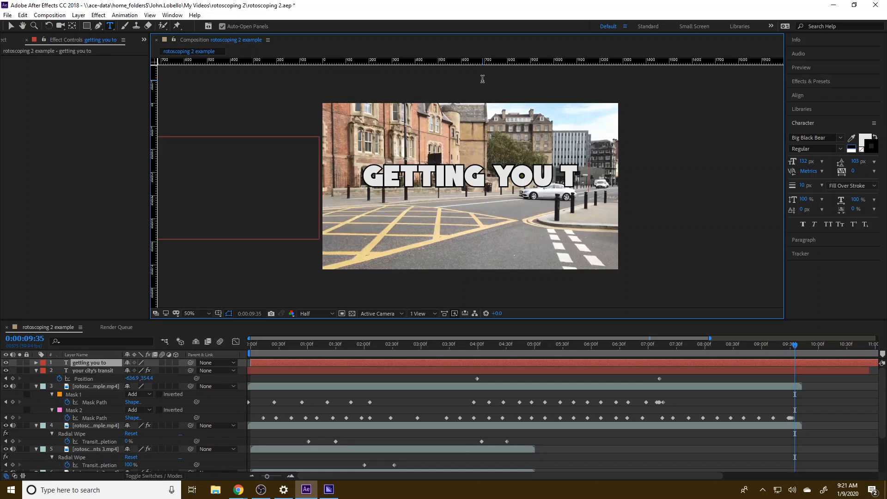
text( wor)
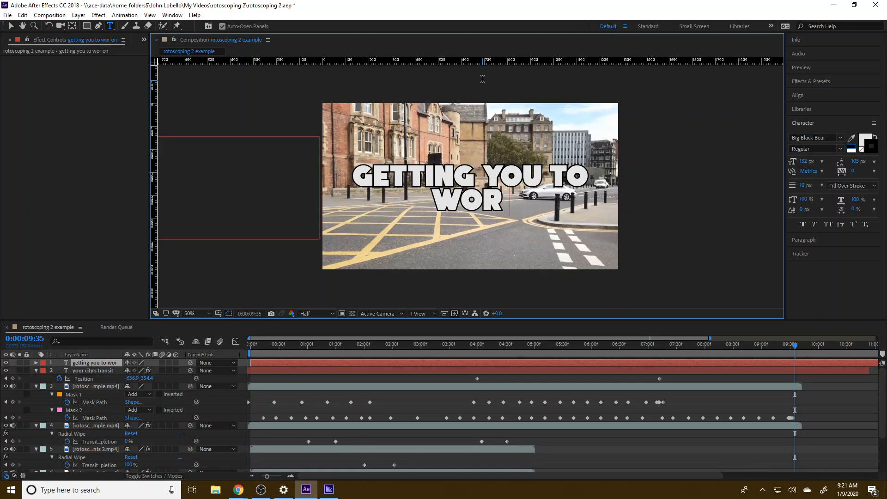
text(k on time)
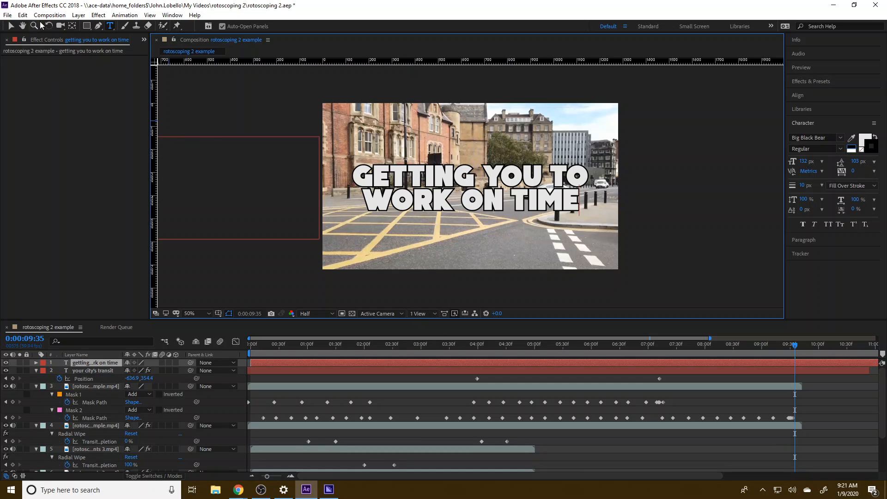
Apply Corner Pin to the new title, pulling its left corners to about 50, 38 and 66, 448, its right corners to 588, 152 and 578, 400.
click(96, 15)
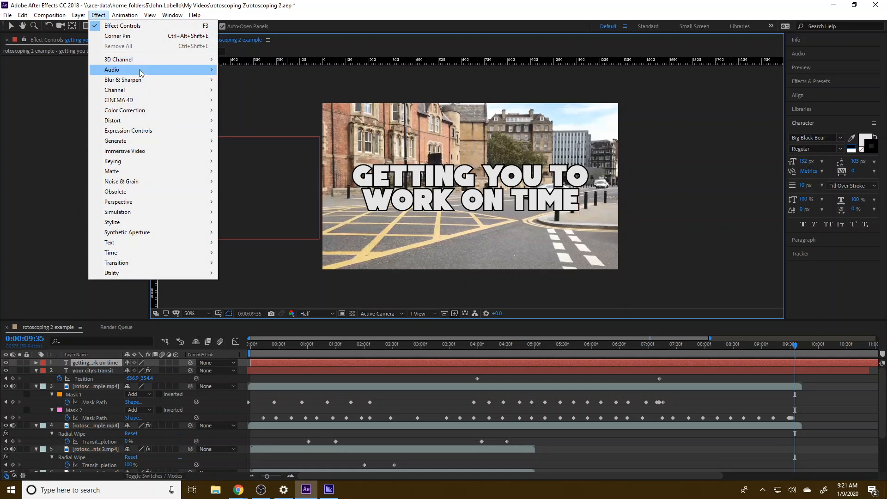
mouse_move(149, 121)
click(267, 281)
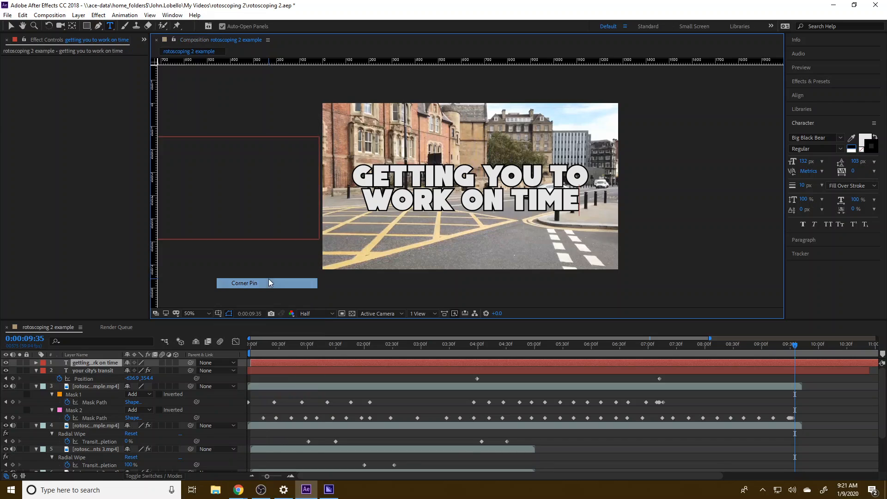
drag(324, 98, 334, 112)
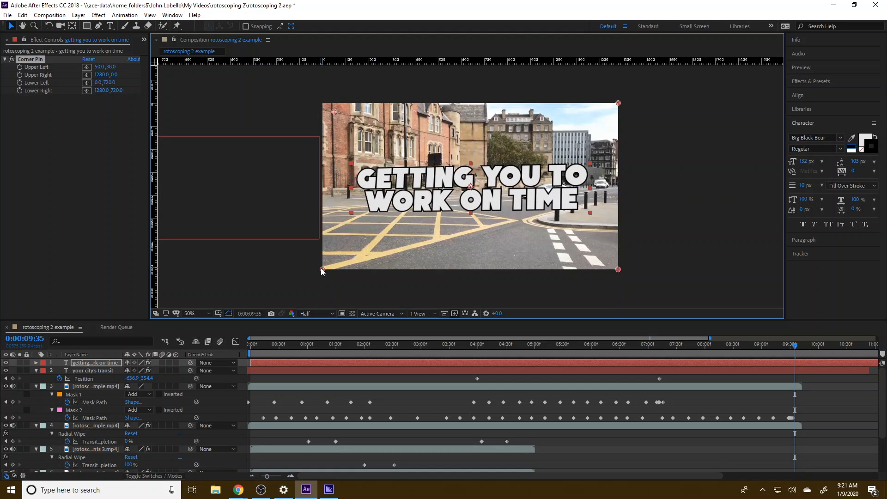
drag(321, 268, 336, 206)
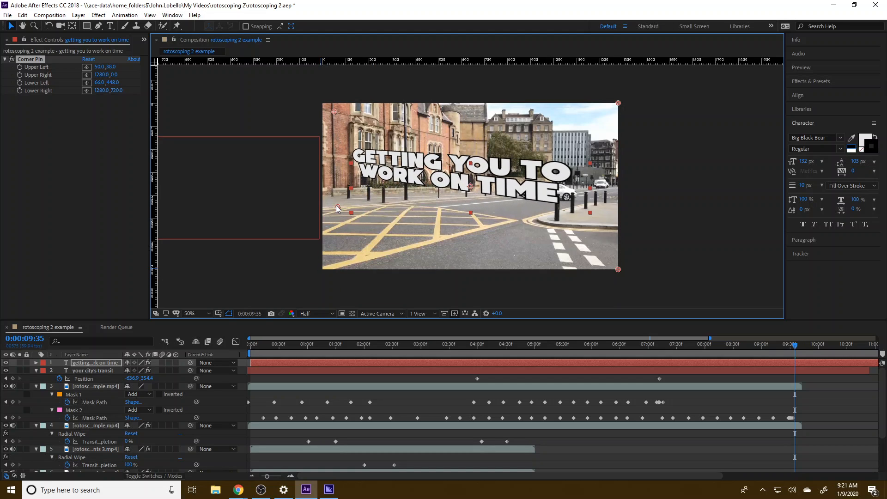
drag(618, 103, 460, 137)
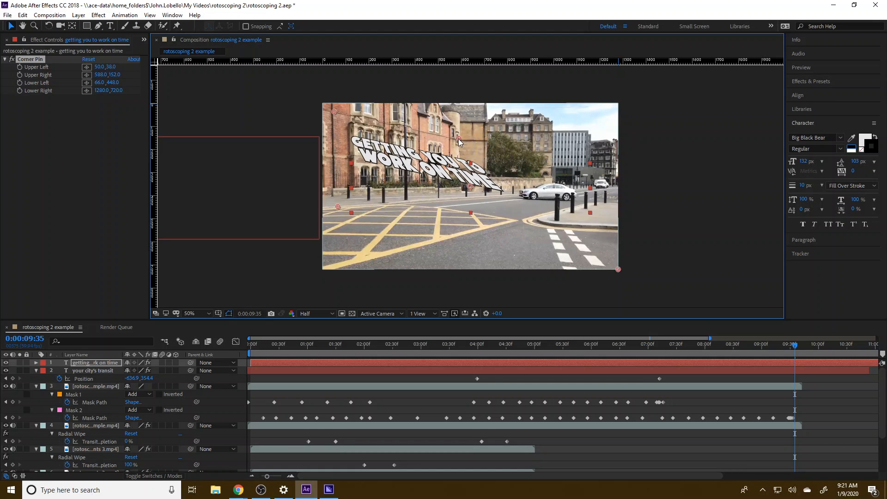
drag(618, 270, 456, 199)
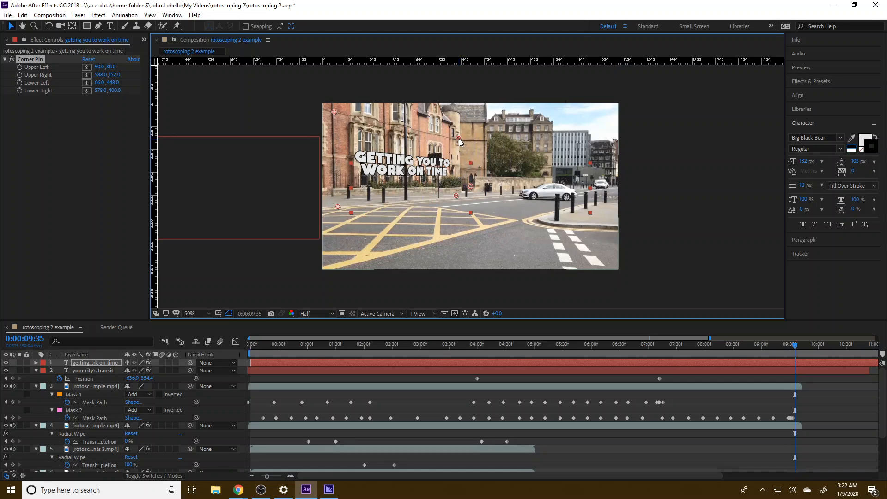
Widen the title's Corner Pin shape, with right corners at about 764, 182 and 760, 388 and left corners at -70, 20 and -62, 464.
drag(459, 139, 501, 146)
drag(460, 198, 497, 194)
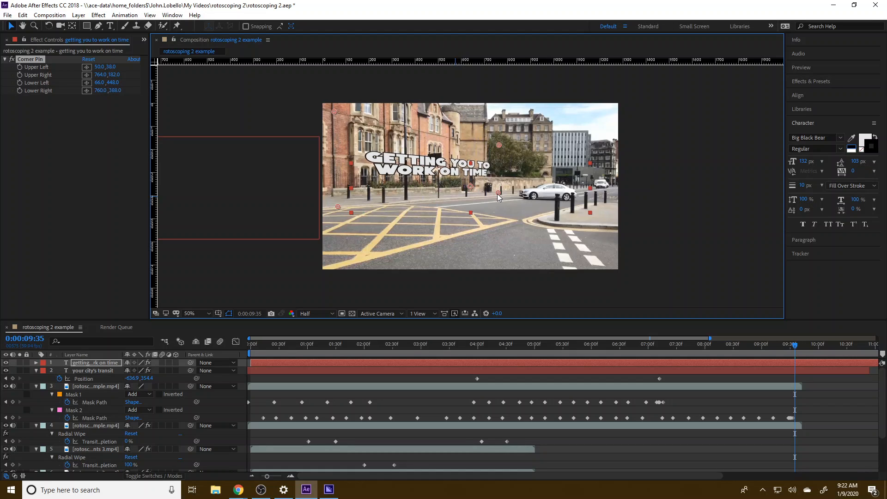
drag(329, 110, 305, 107)
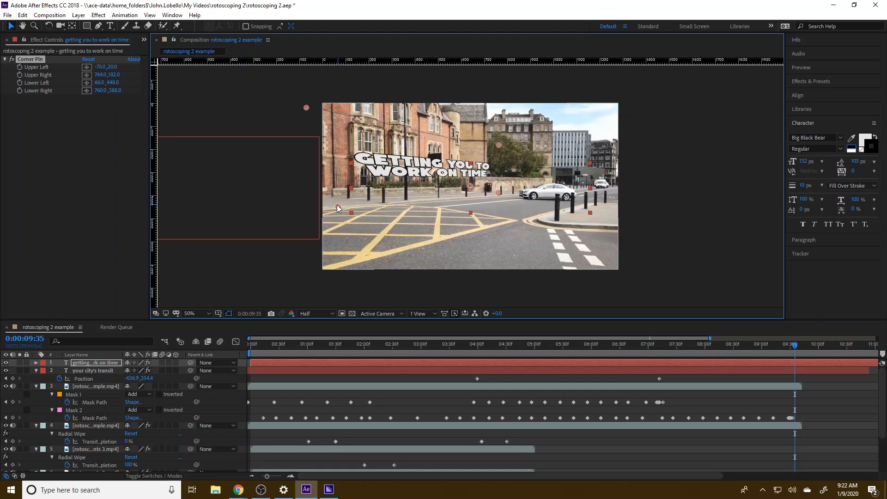
drag(338, 207, 308, 210)
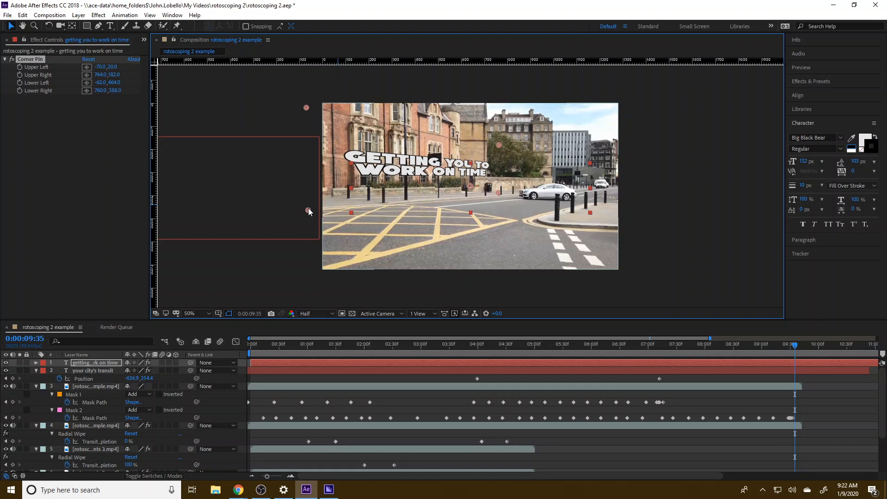
Enlarge the new title and reposition it lower in the frame, starting at the frame's left edge.
double_click(418, 161)
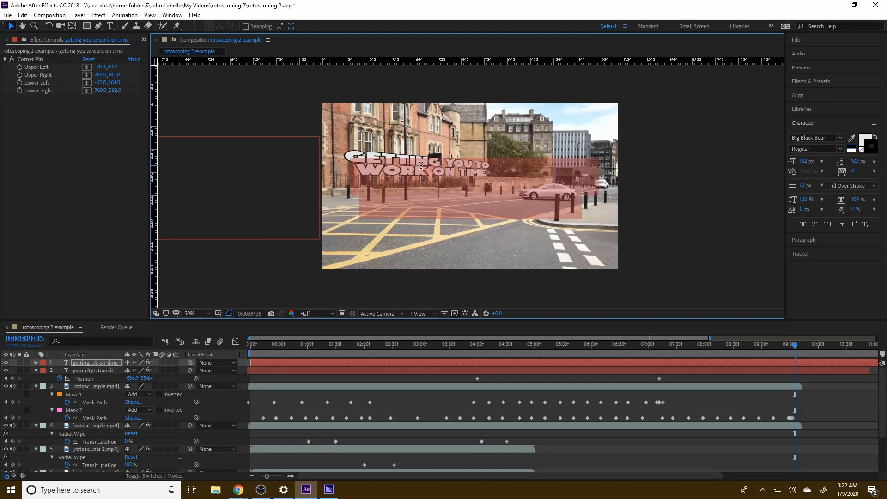
click(11, 26)
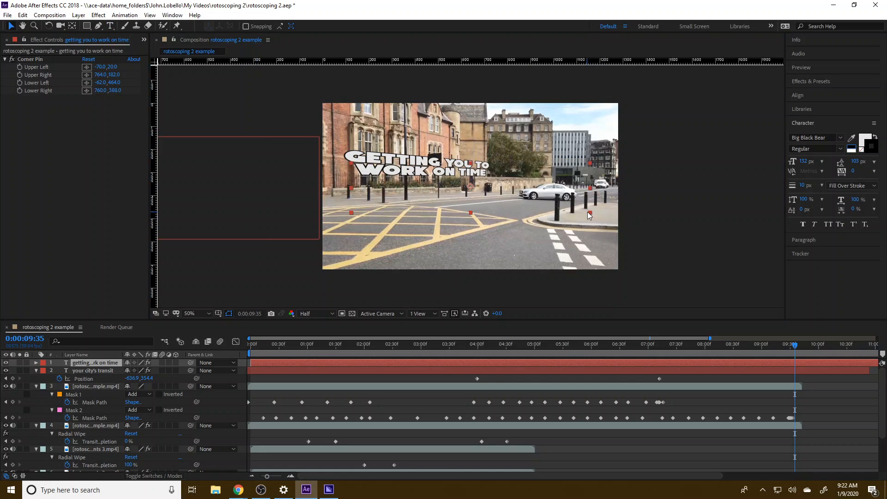
drag(588, 213, 629, 241)
mouse_move(436, 165)
mouse_down()
mouse_move(450, 166)
mouse_move(428, 166)
mouse_up()
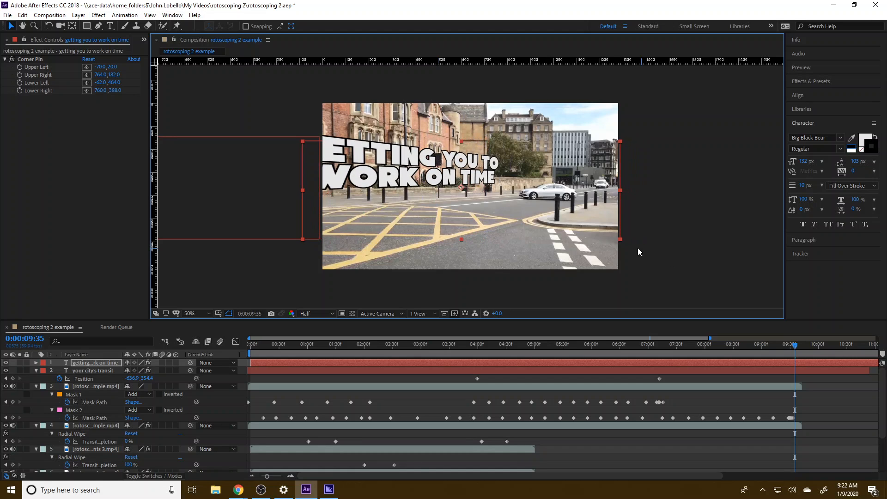
drag(619, 239, 605, 231)
drag(420, 178, 434, 213)
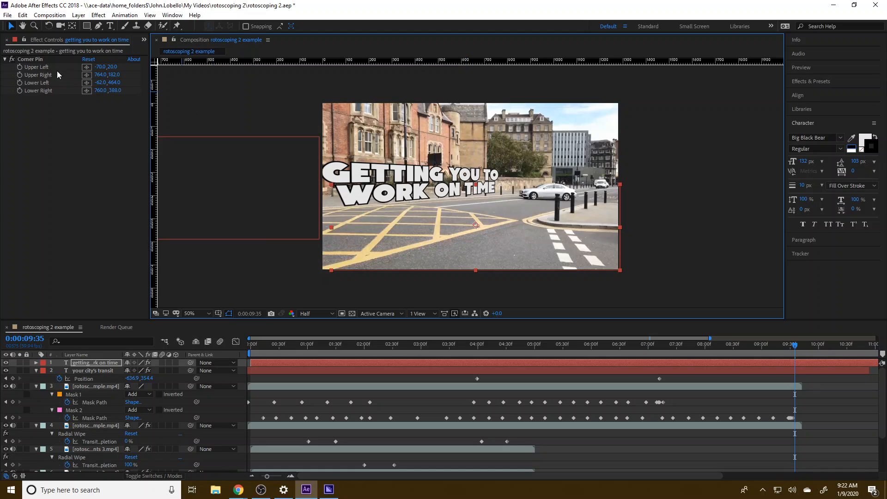
Save the project and nudge the new title slightly down and to the left.
click(40, 78)
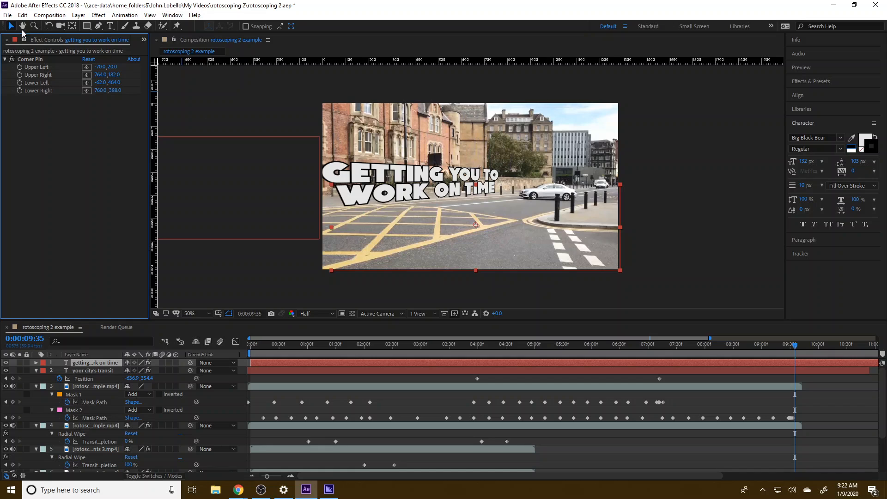
click(7, 15)
click(28, 100)
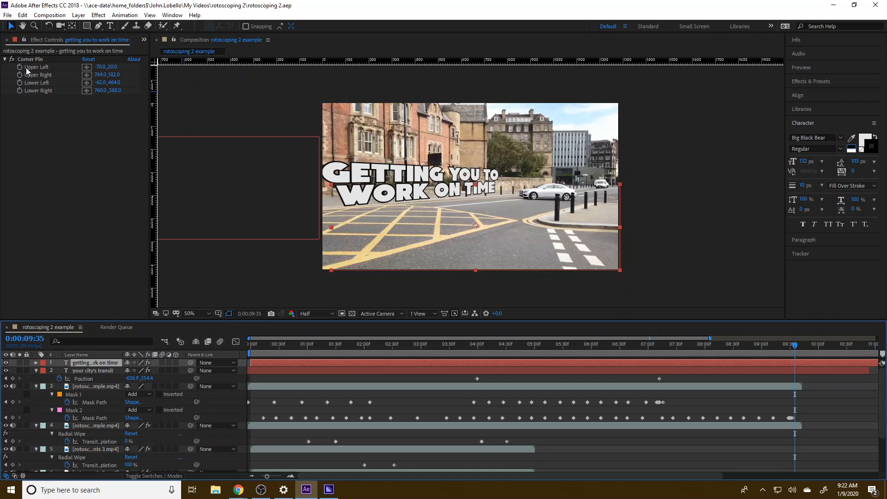
drag(372, 189, 371, 190)
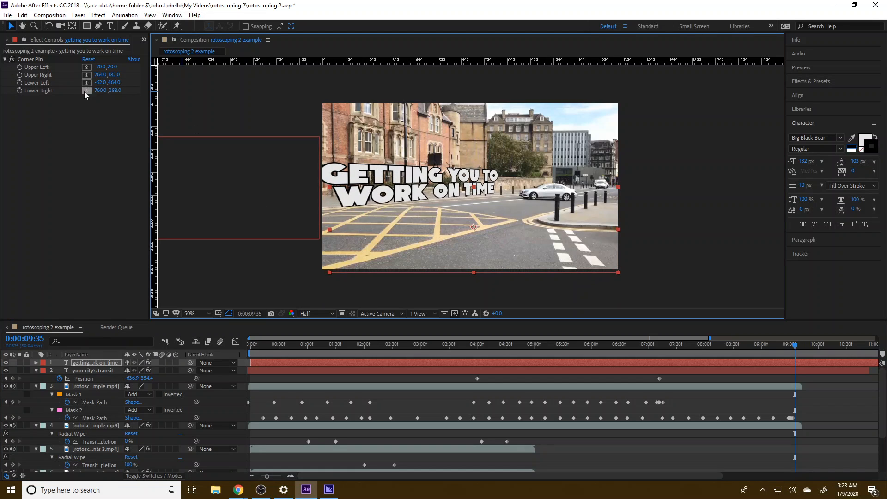
click(85, 67)
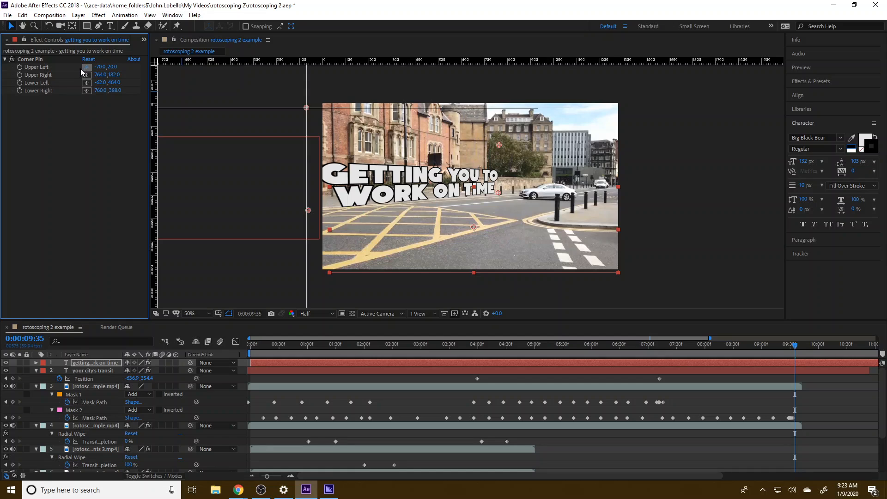
click(504, 147)
drag(498, 192, 508, 193)
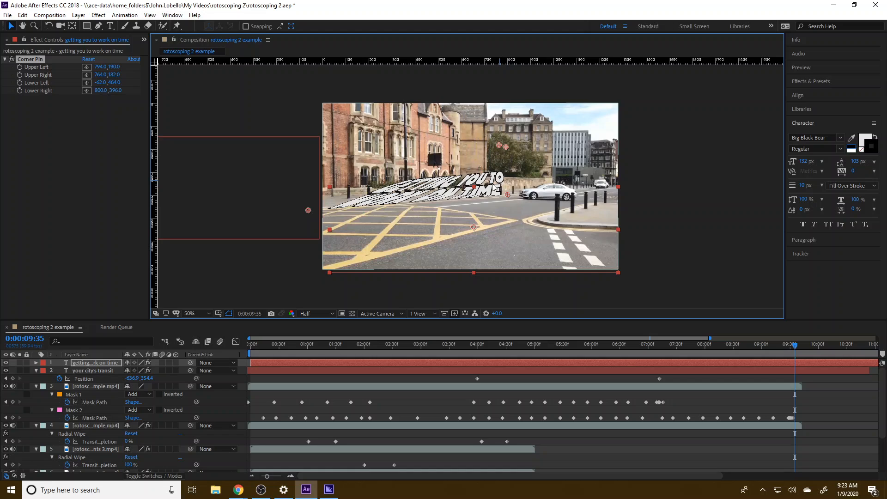
key(ctrl+z)
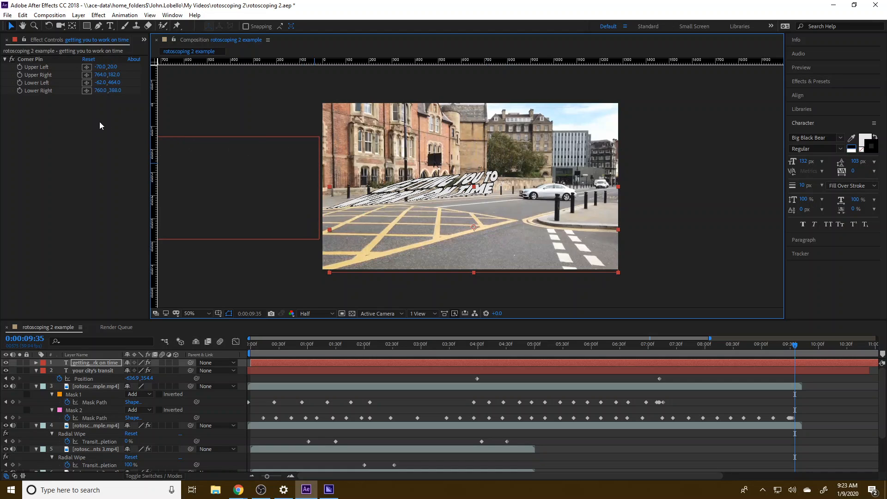
Move the title's right Corner Pin points to about 806, 198 and 808, 386, and scale the title down slightly, shifting it up.
click(34, 75)
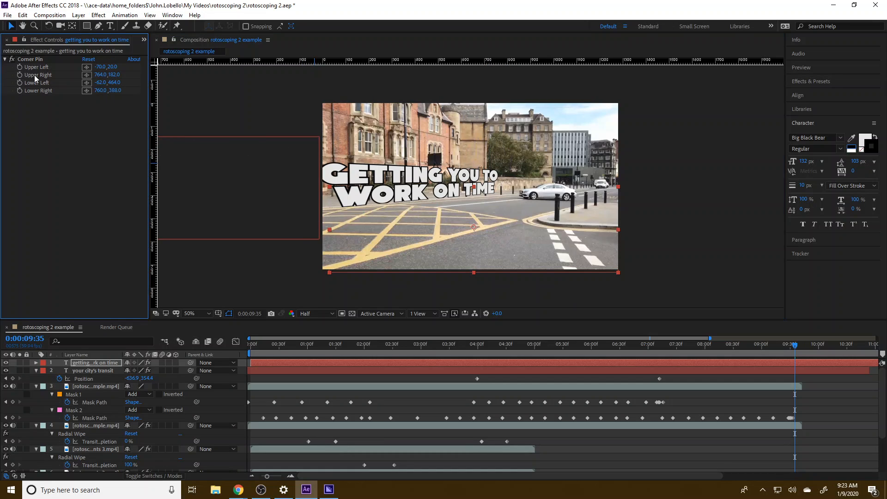
click(87, 74)
click(499, 145)
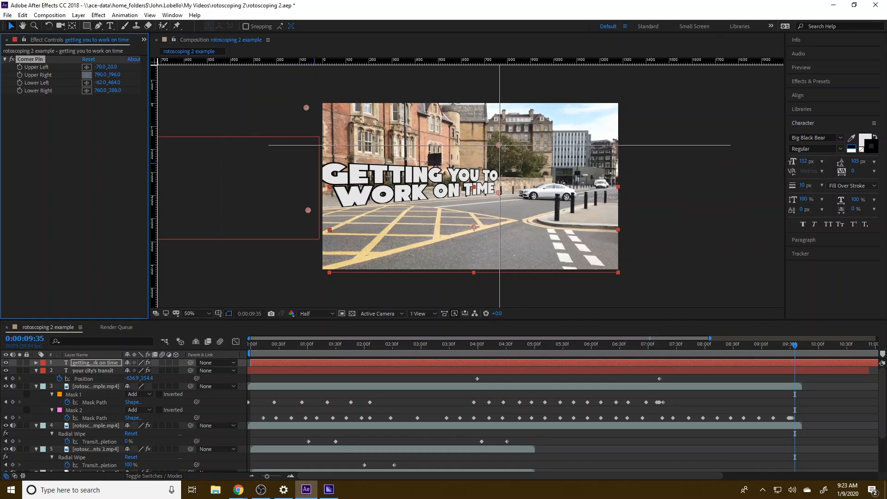
click(508, 149)
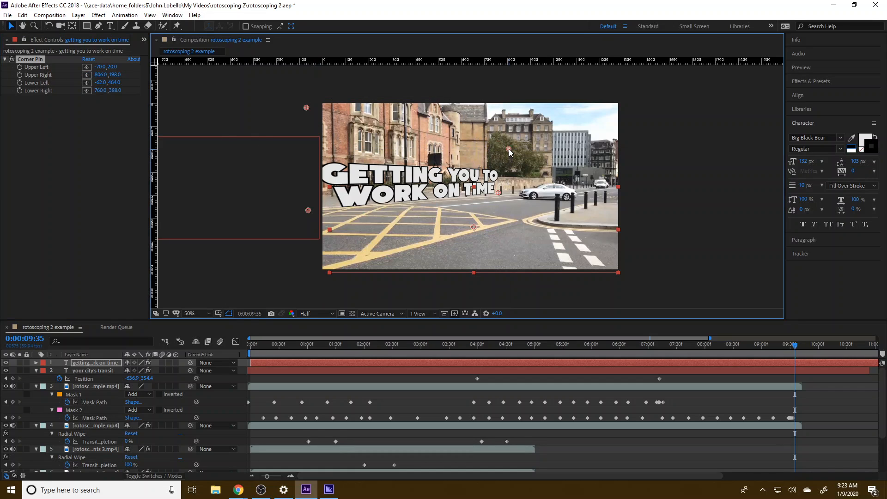
drag(499, 193, 510, 193)
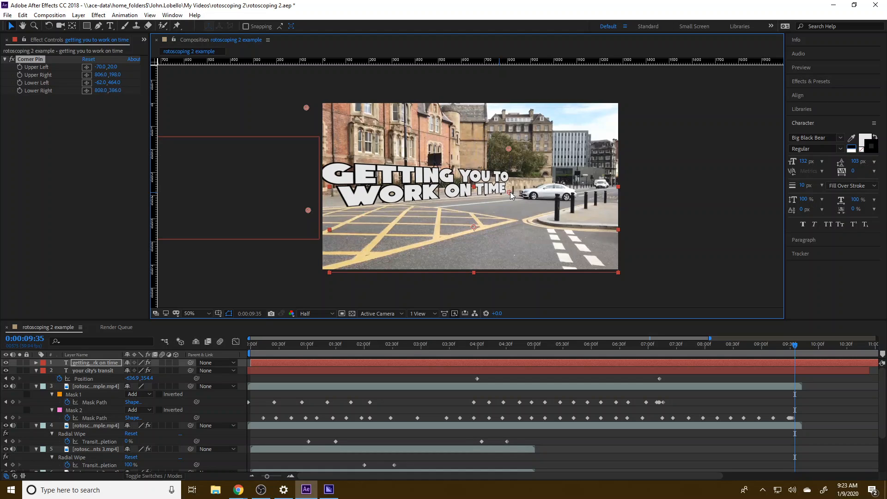
mouse_move(619, 272)
mouse_down()
mouse_move(625, 278)
mouse_move(609, 280)
mouse_up()
drag(418, 191, 417, 181)
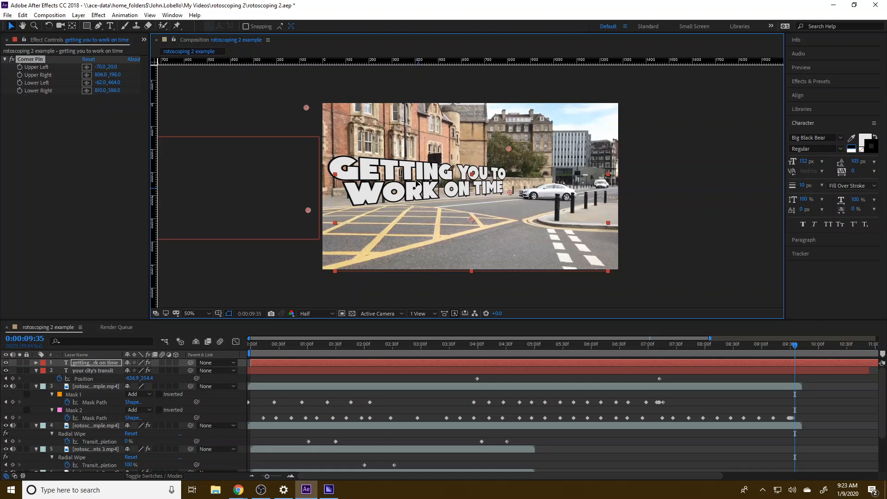
Reorder the "getting you to work on time" title layer to sit below the masked bus layer and above the background footage layer.
click(481, 360)
drag(588, 348, 581, 350)
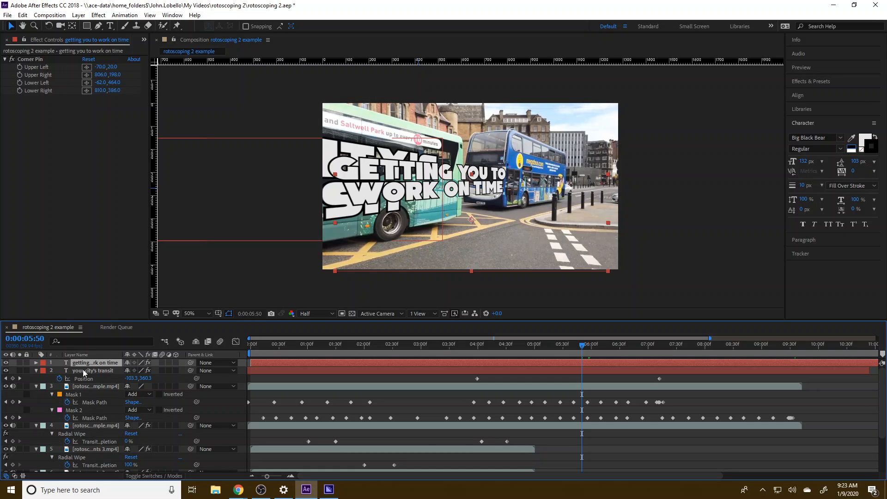
click(87, 428)
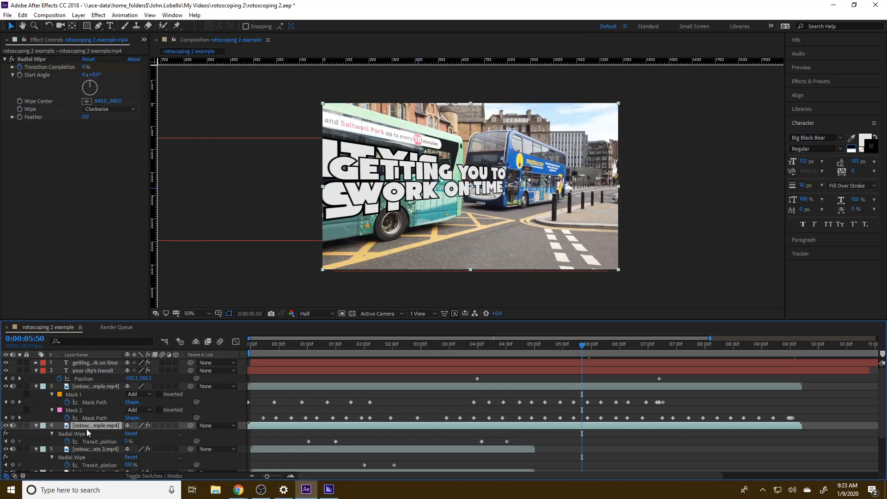
drag(87, 362, 92, 439)
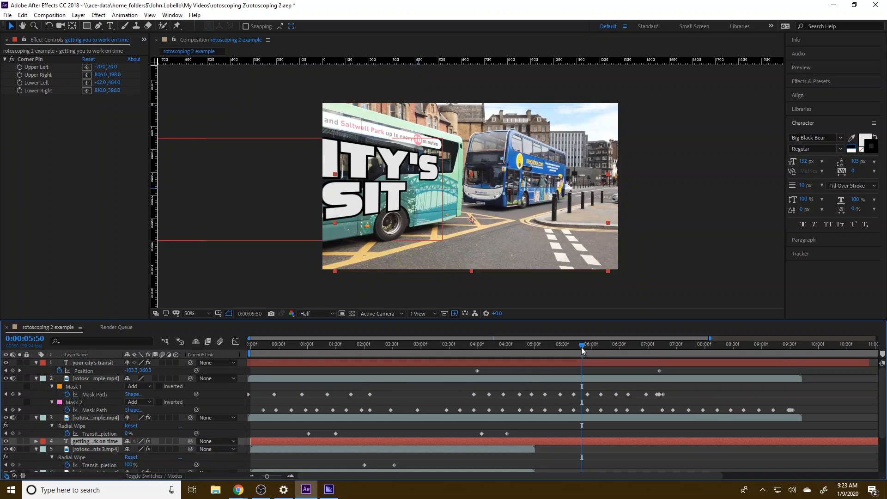
drag(581, 350, 742, 350)
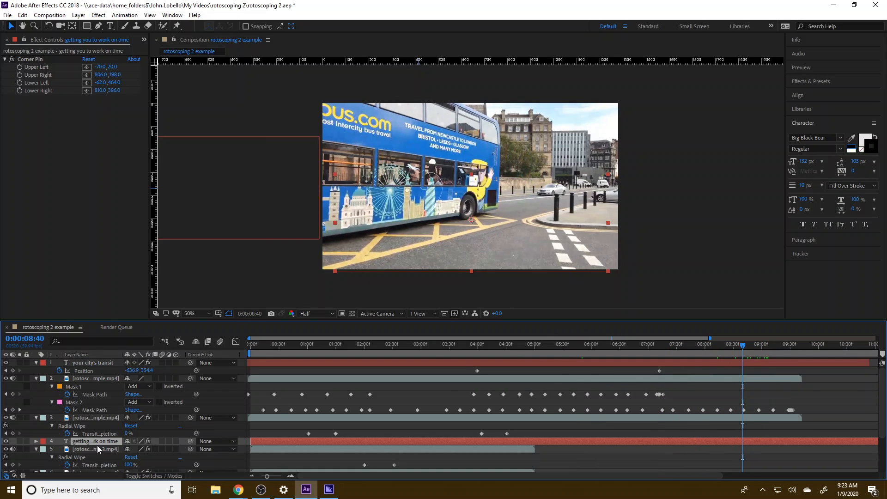
drag(95, 441, 93, 413)
drag(739, 341, 793, 360)
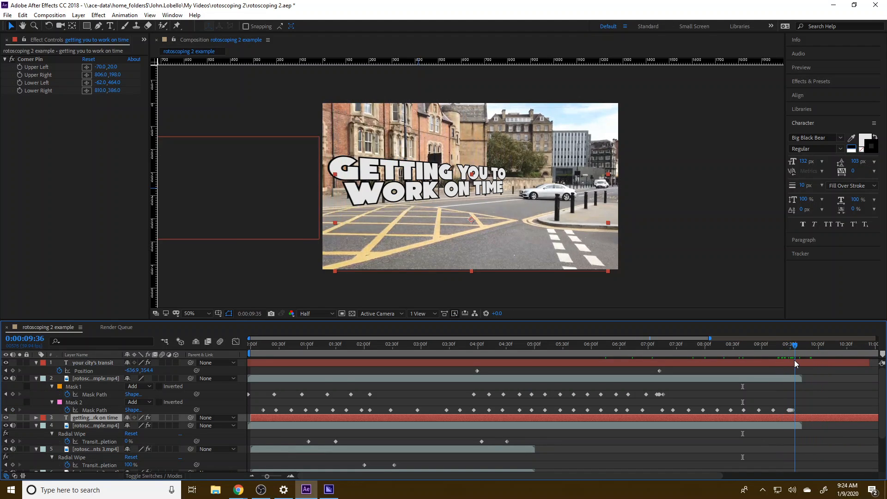
Split the masked bus footage layer at 0:00:09:36.
click(795, 378)
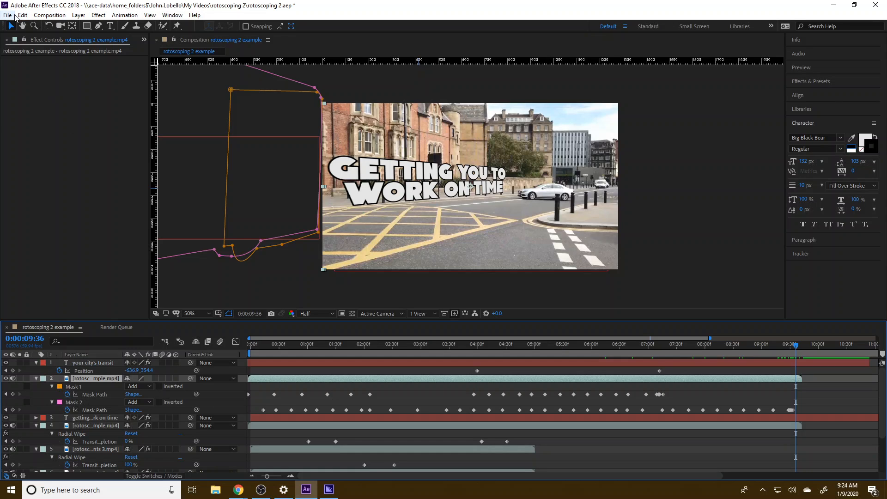
click(22, 15)
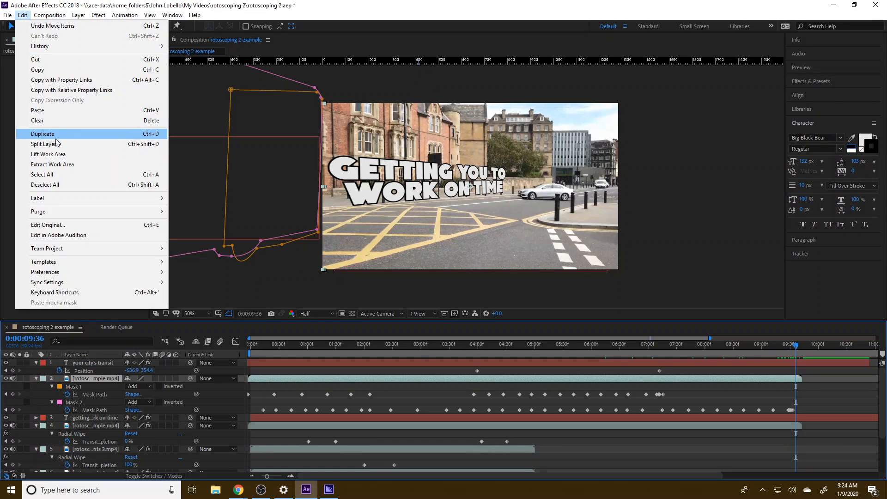
click(56, 136)
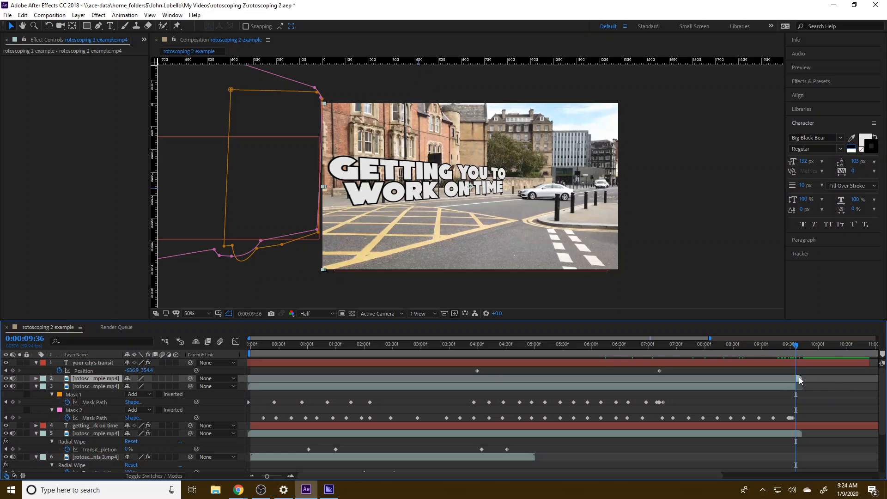
Apply a Freeze Frame to the split end segment of the bus layer and extend it to the end of the "your city's transit" title.
click(95, 16)
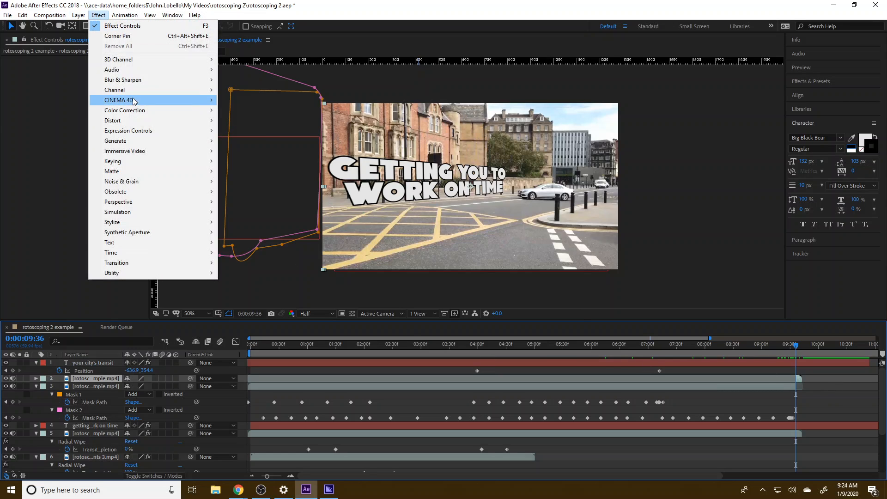
mouse_move(153, 252)
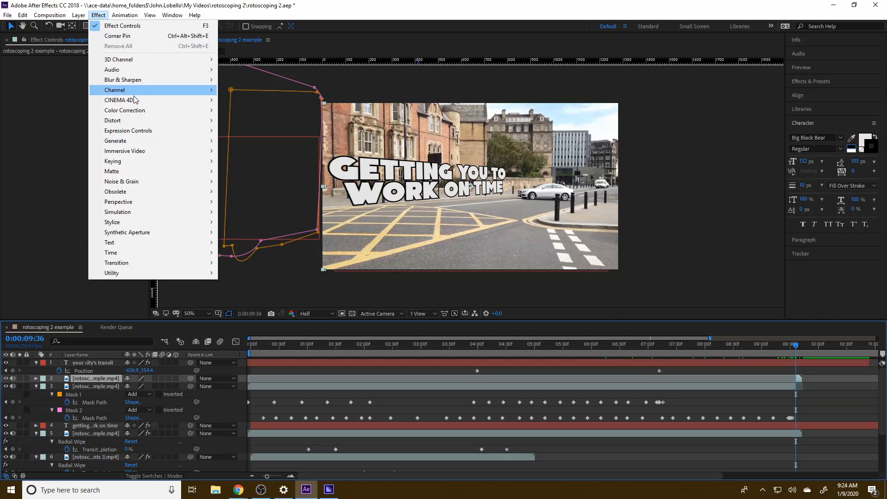
mouse_move(160, 261)
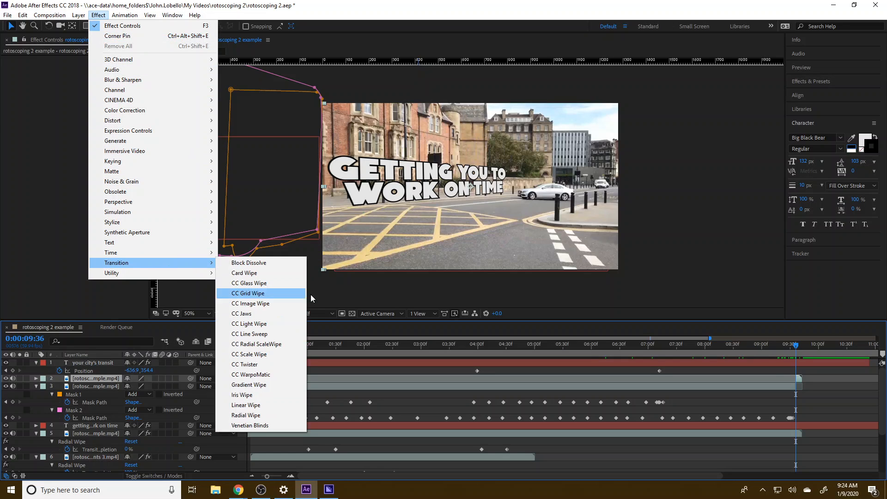
click(801, 389)
right_click(801, 389)
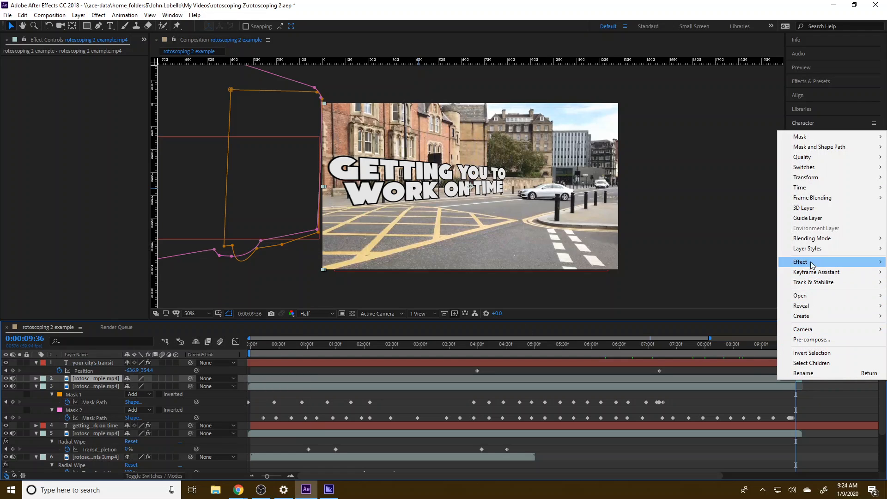
mouse_move(799, 187)
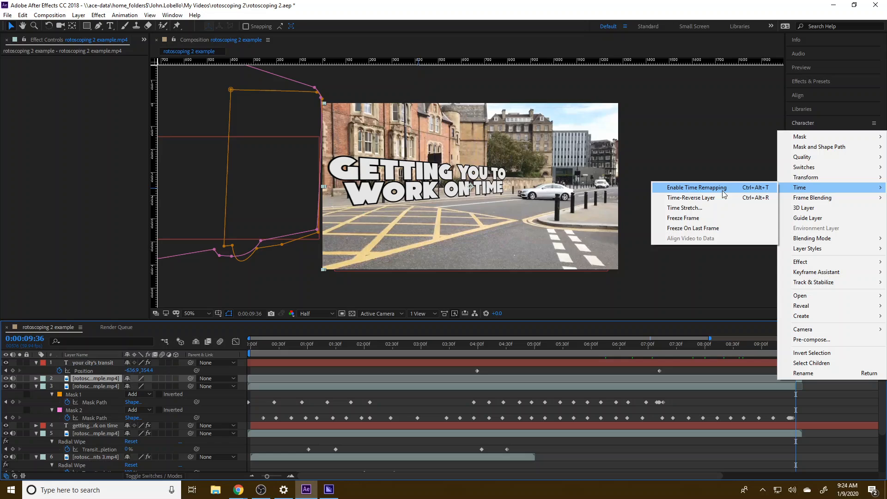
click(718, 217)
drag(803, 378, 869, 378)
mouse_move(796, 345)
mouse_down()
mouse_move(815, 347)
mouse_move(800, 345)
mouse_up()
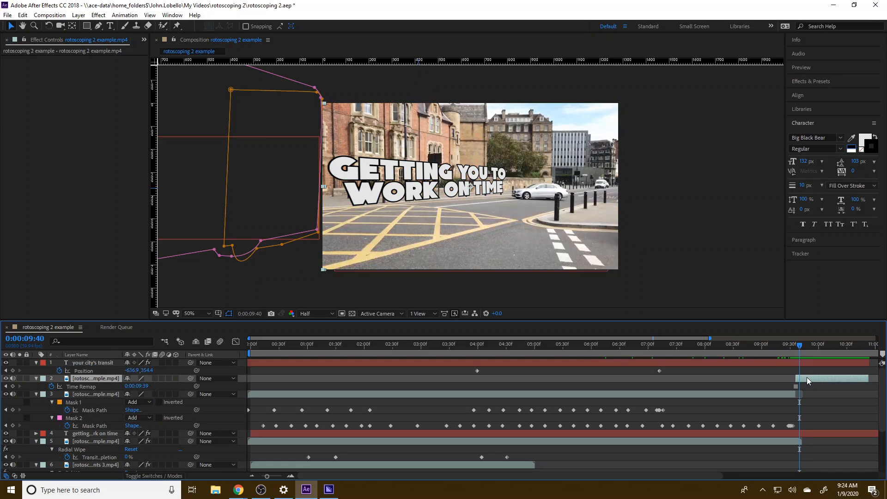
Try retiming the frozen segment by shifting its Time Remap keyframe to about 0:00:09:39 and setting its value to 0:00:09:20.
click(796, 386)
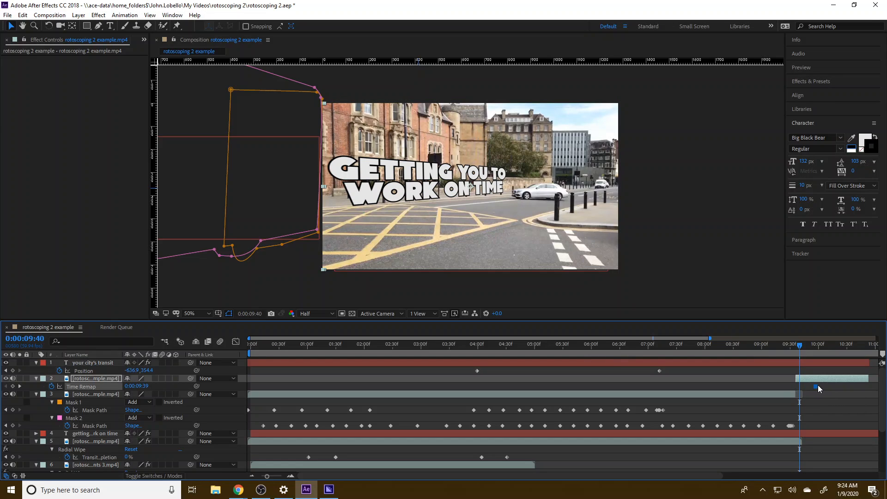
mouse_move(800, 345)
mouse_down()
mouse_move(815, 345)
mouse_move(799, 346)
mouse_up()
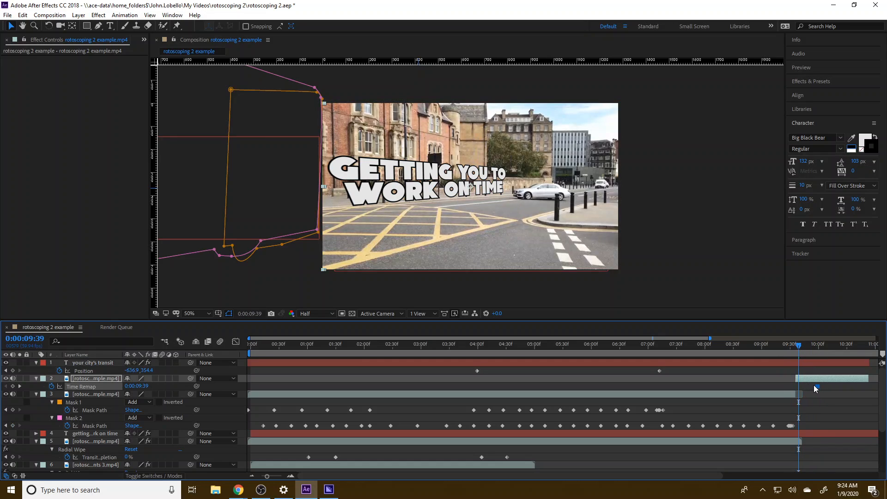
drag(814, 385, 795, 384)
click(803, 377)
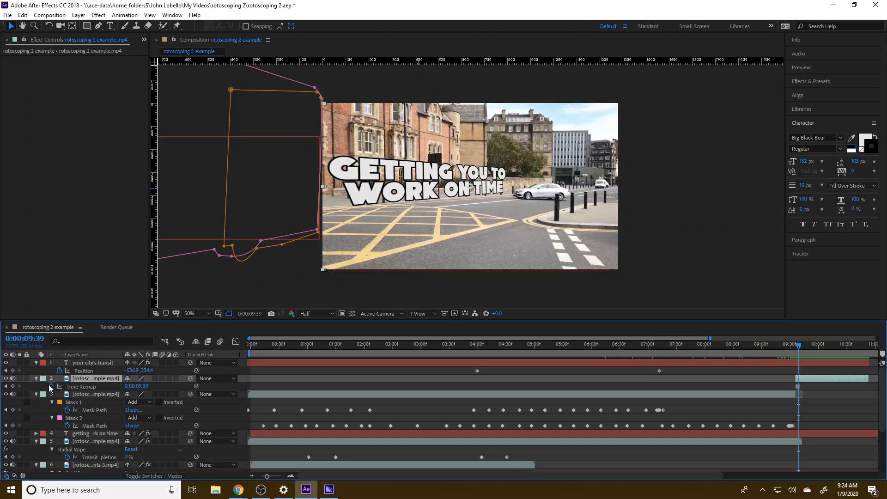
click(74, 387)
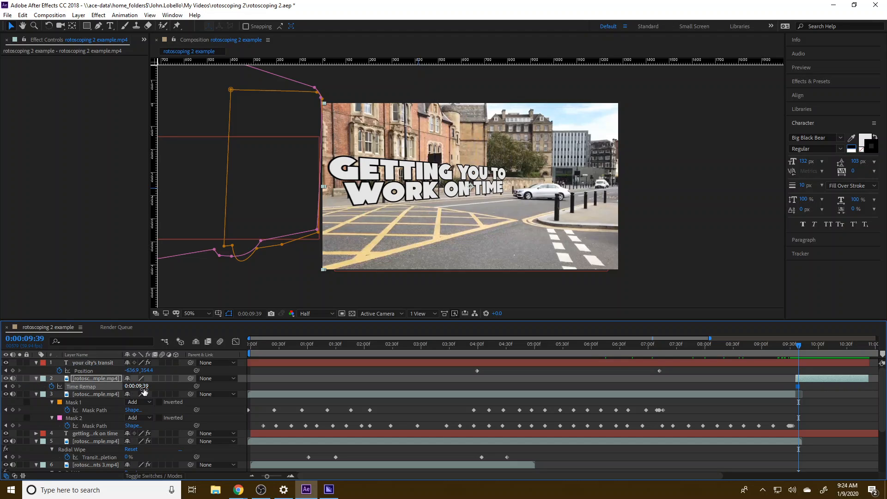
drag(142, 388, 138, 390)
click(824, 379)
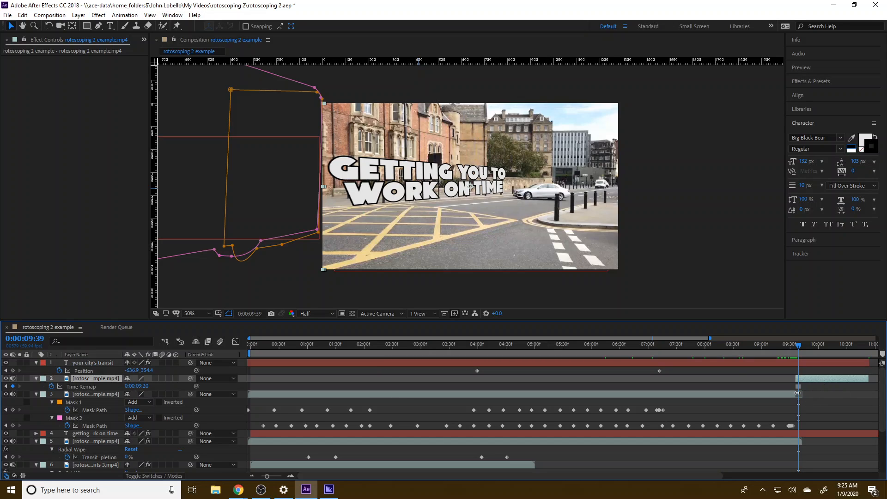
Undo the Time Remap edits, the segment extension and the Freeze Frame on the bus layer's end segment.
key(ctrl+z)
key(ctrl+z)
key(ctrl+z)
key(ctrl+z)
key(ctrl+z)
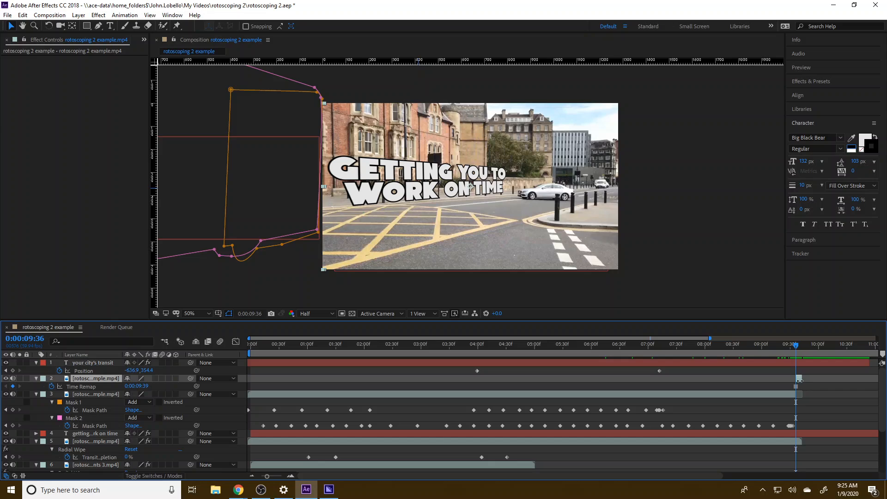
key(ctrl+z)
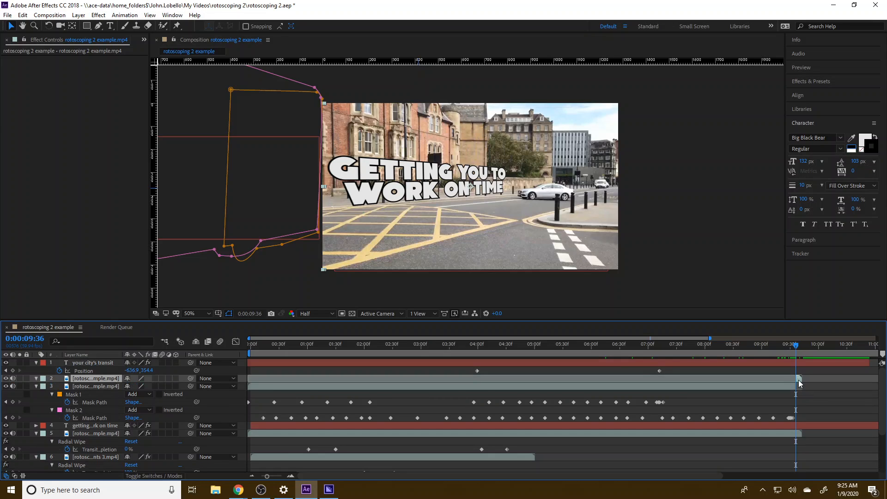
Apply Freeze On Last Frame to the bus layer's end segment and check the result at 0:00:09:43.
right_click(799, 382)
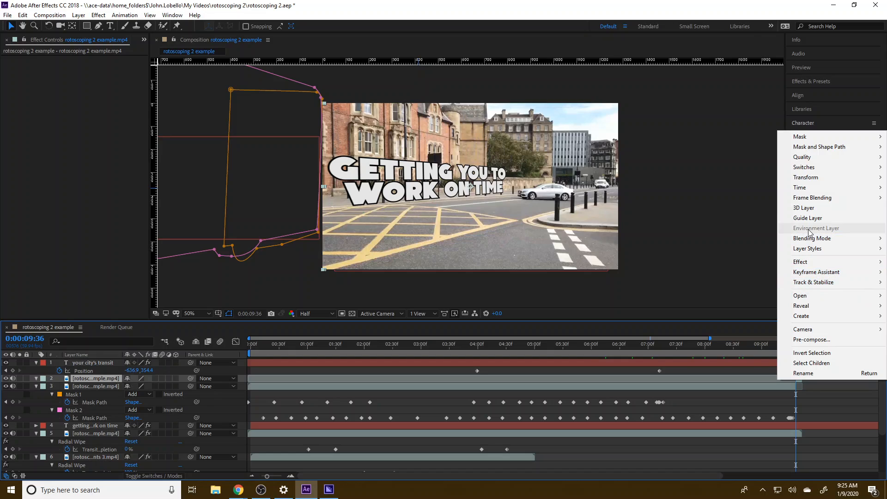
mouse_move(800, 187)
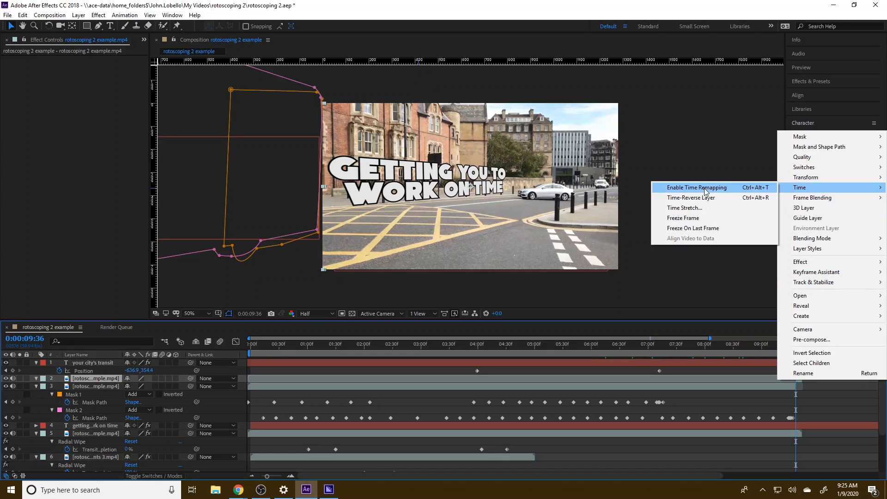
click(700, 228)
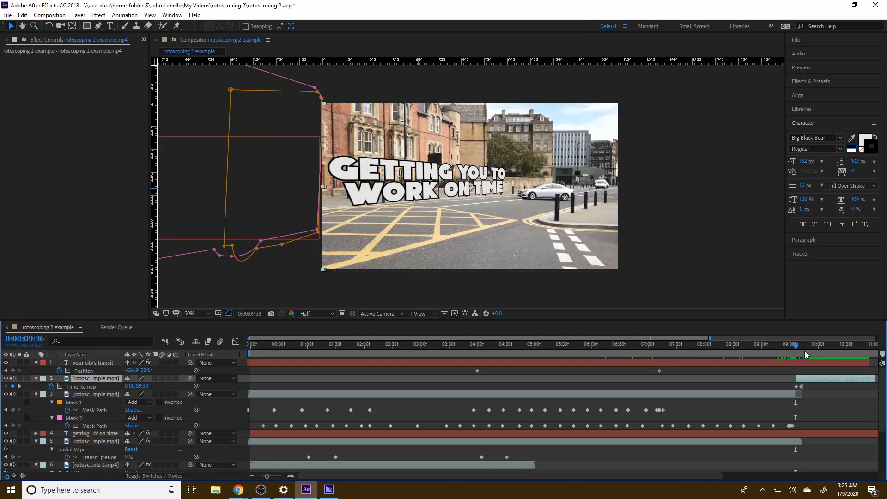
mouse_move(797, 345)
mouse_down()
mouse_move(832, 346)
mouse_move(796, 346)
mouse_move(804, 345)
mouse_up()
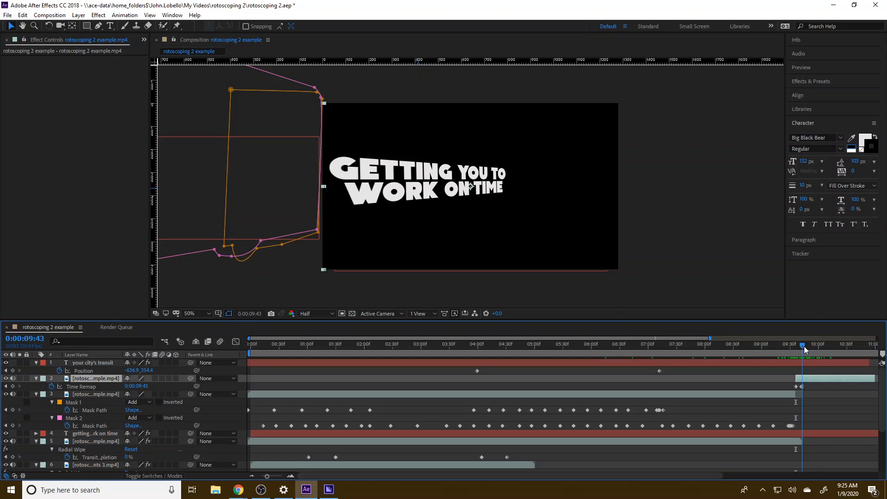
Delete the frozen end segment of the masked bus layer.
click(785, 440)
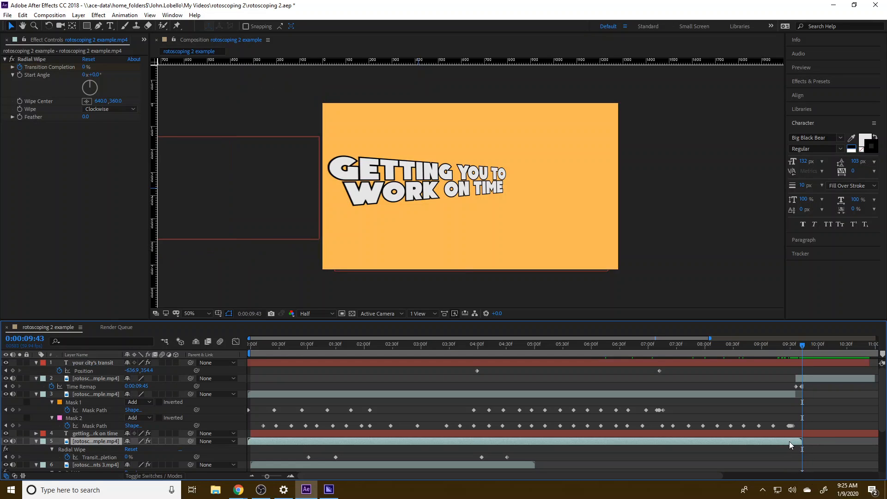
click(823, 380)
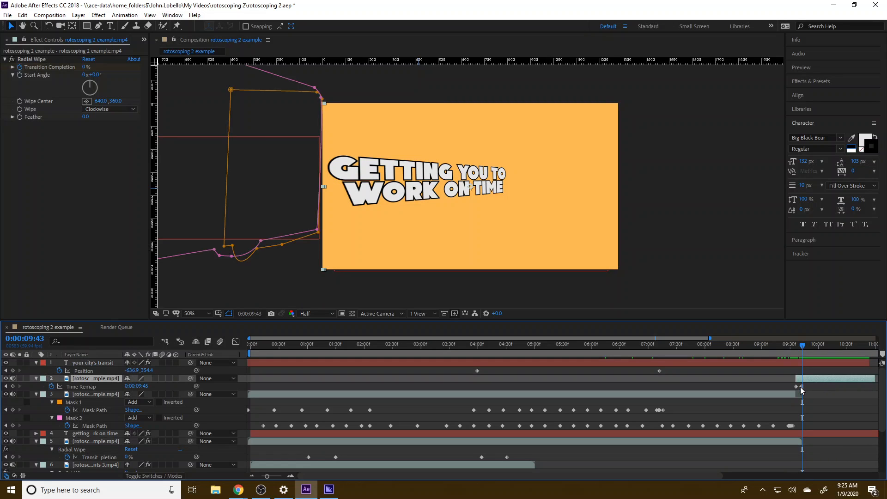
key(Delete)
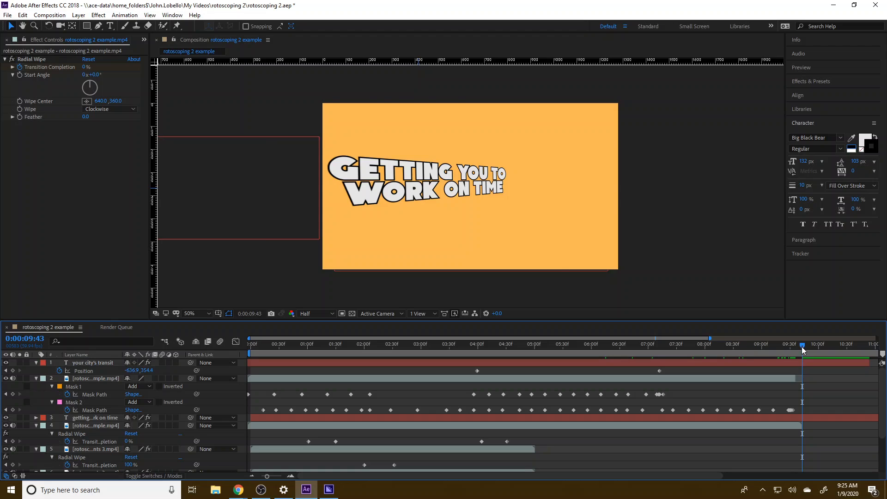
Split the background footage layer beneath the "getting you to work on time" title at 0:00:09:36.
drag(802, 346, 796, 346)
click(795, 424)
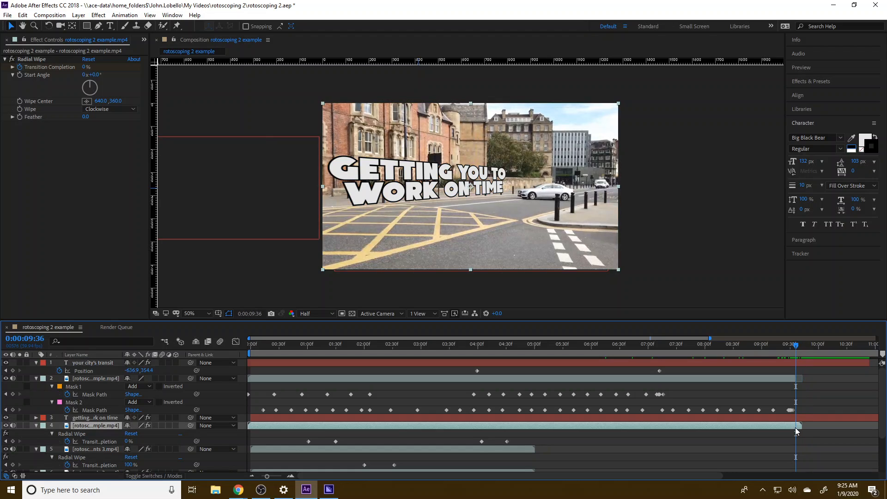
click(22, 15)
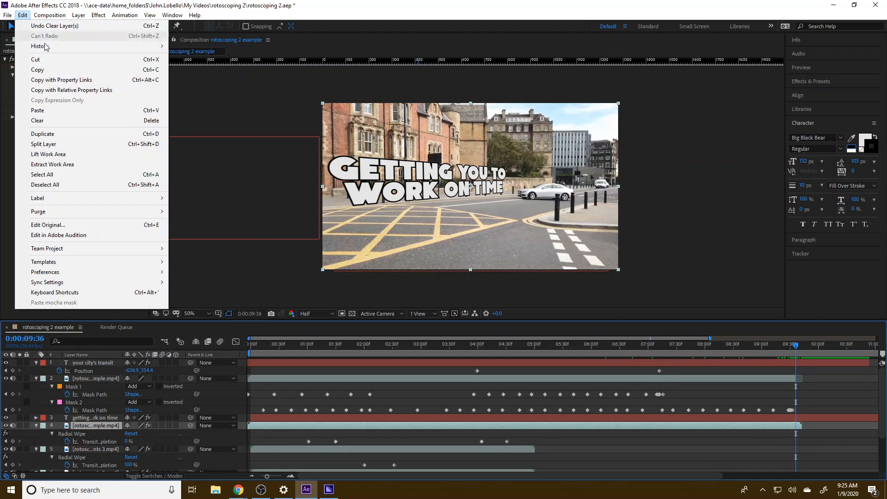
click(71, 146)
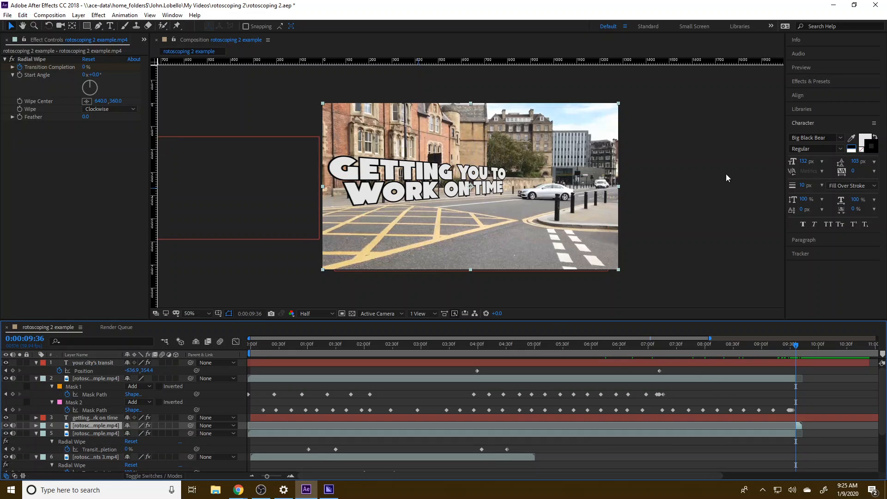
Apply Freeze On Last Frame to the background layer's end segment and check the hold through 0:00:10:52.
right_click(801, 430)
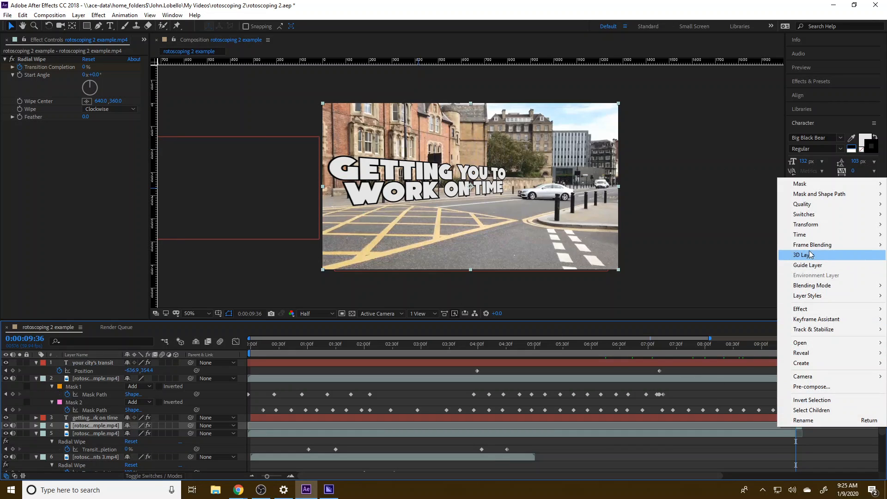
mouse_move(813, 240)
click(693, 275)
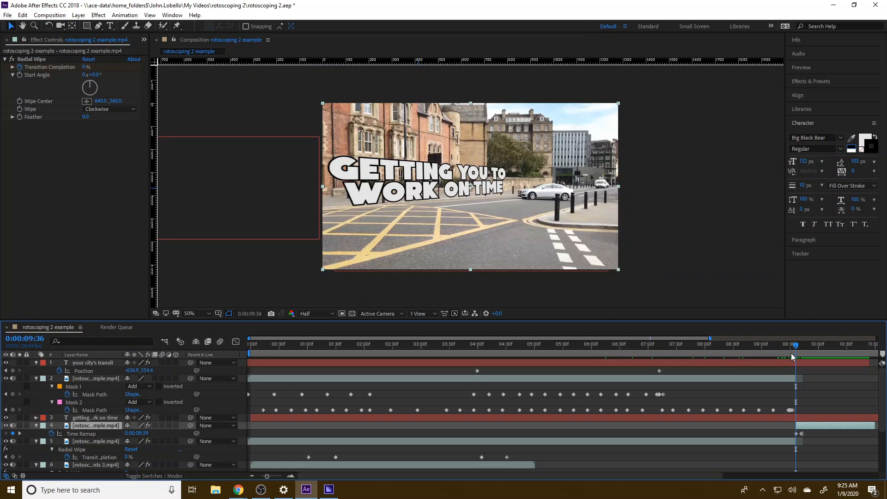
drag(795, 344, 857, 345)
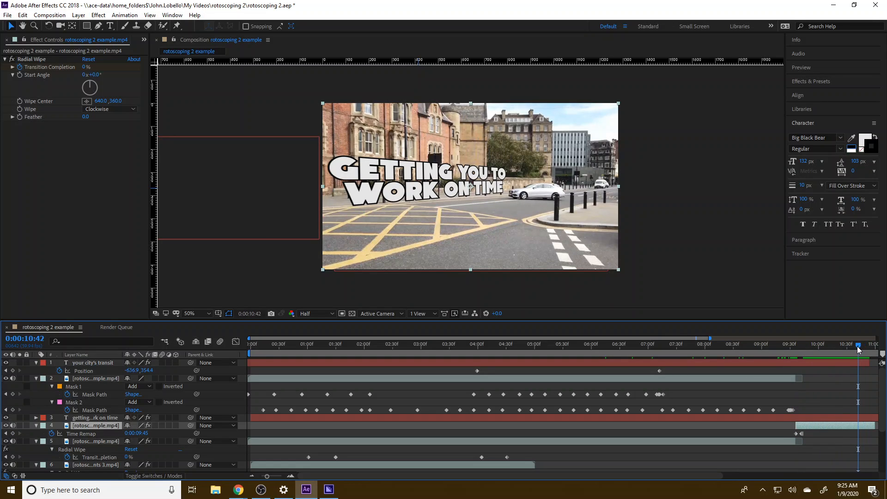
drag(884, 402, 884, 376)
drag(860, 347, 641, 348)
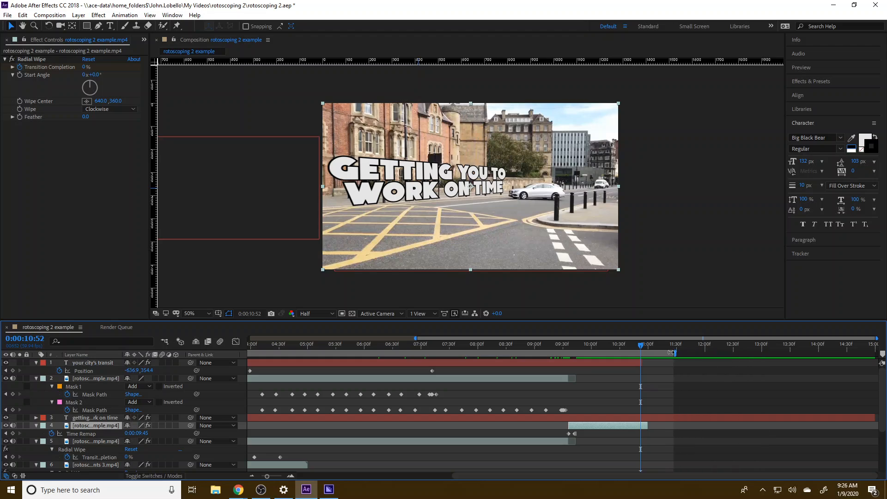